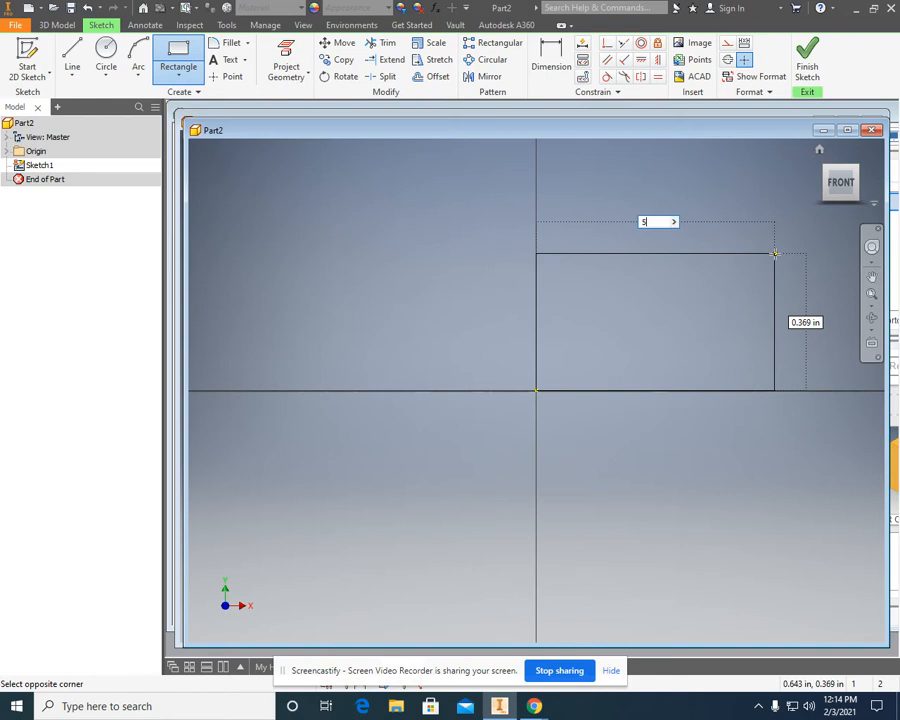
Draw a rectangle 5 in wide and 3 in high from the origin and finish the sketch.
{"action": "key", "text": "Tab"}
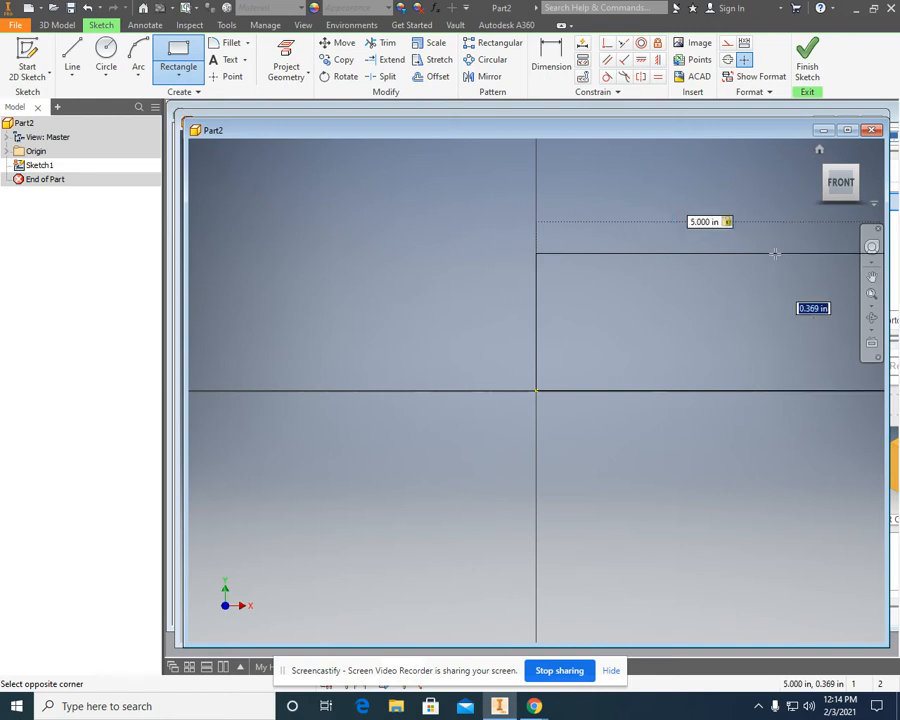
{"action": "type", "text": "3"}
{"action": "key", "text": "Return"}
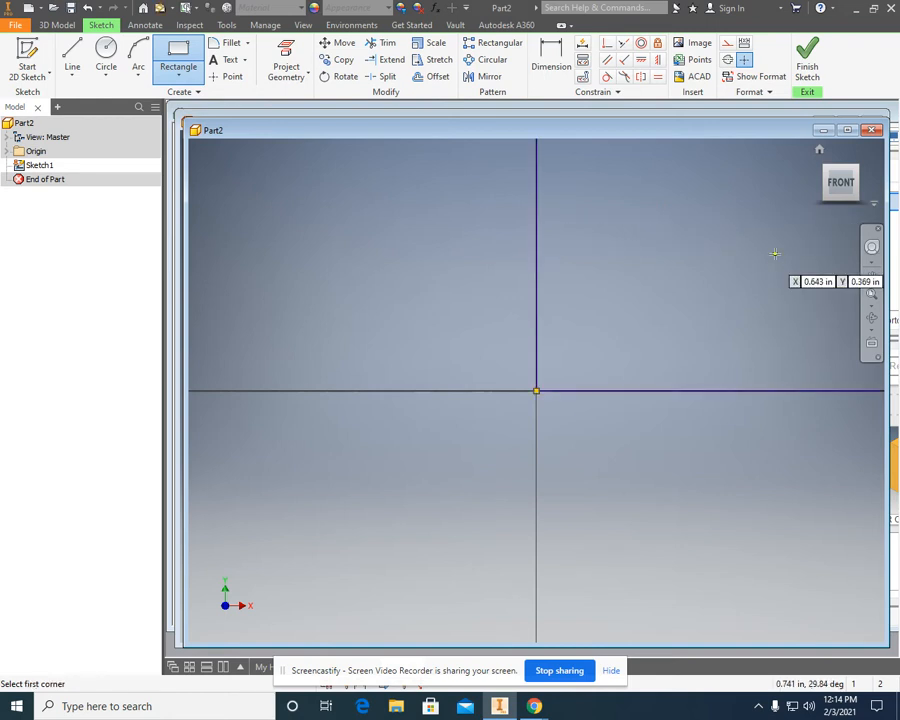
{"action": "scroll", "coordinate": [584, 210], "scroll_direction": "up", "scroll_amount": 5}
{"action": "scroll", "coordinate": [665, 210], "scroll_direction": "up", "scroll_amount": 3}
{"action": "middle_click_drag", "start_coordinate": [672, 206], "coordinate": [524, 326]}
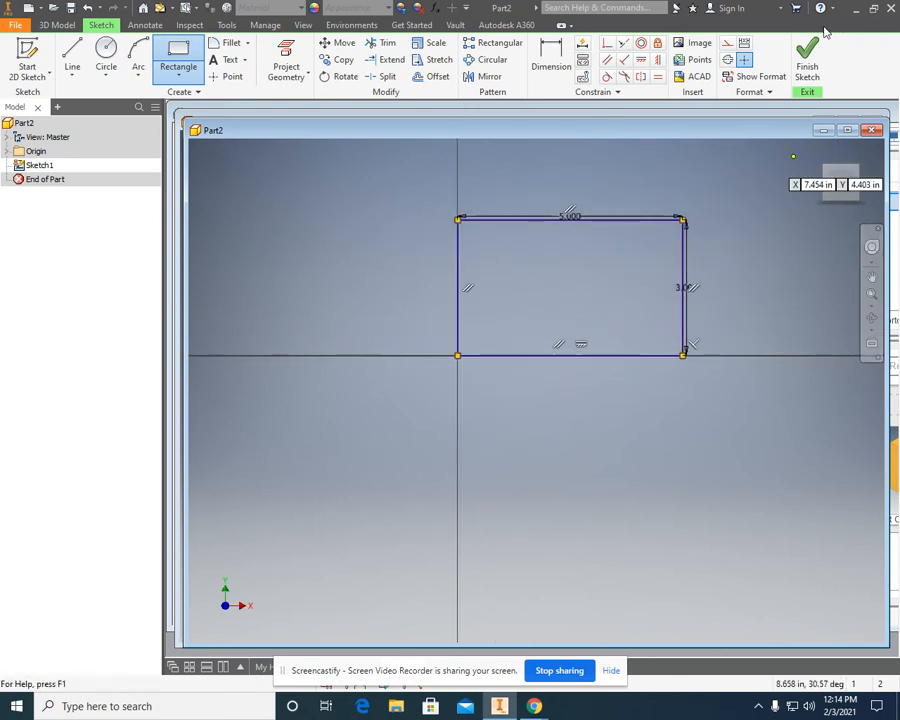
{"action": "left_click", "coordinate": [815, 56]}
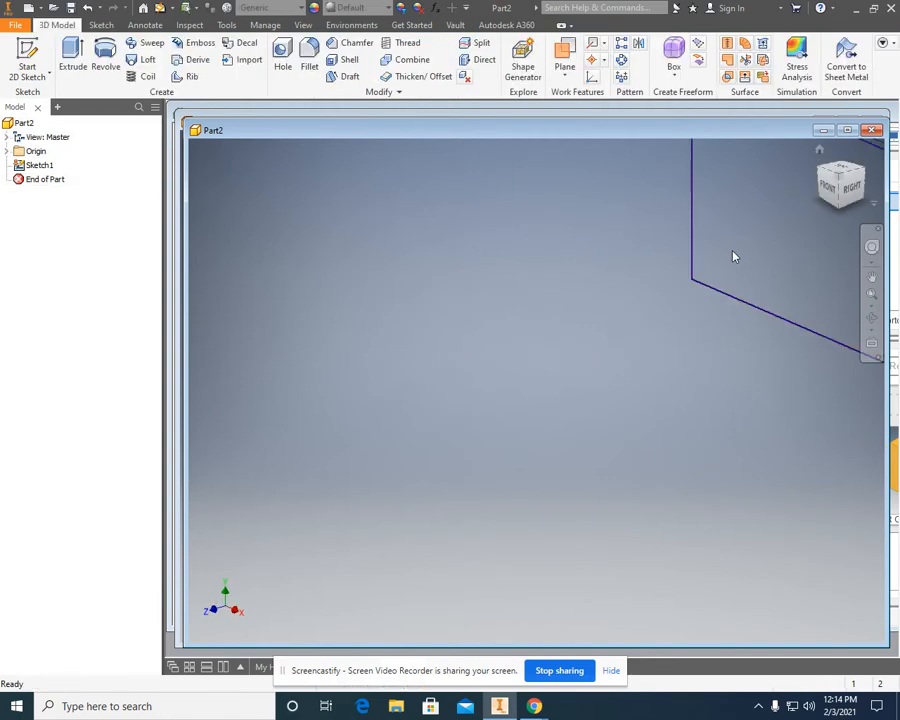
Extrude the rectangle 2 in into a solid block.
{"action": "left_click", "coordinate": [73, 52]}
{"action": "type", "text": "2"}
{"action": "key", "text": "Return"}
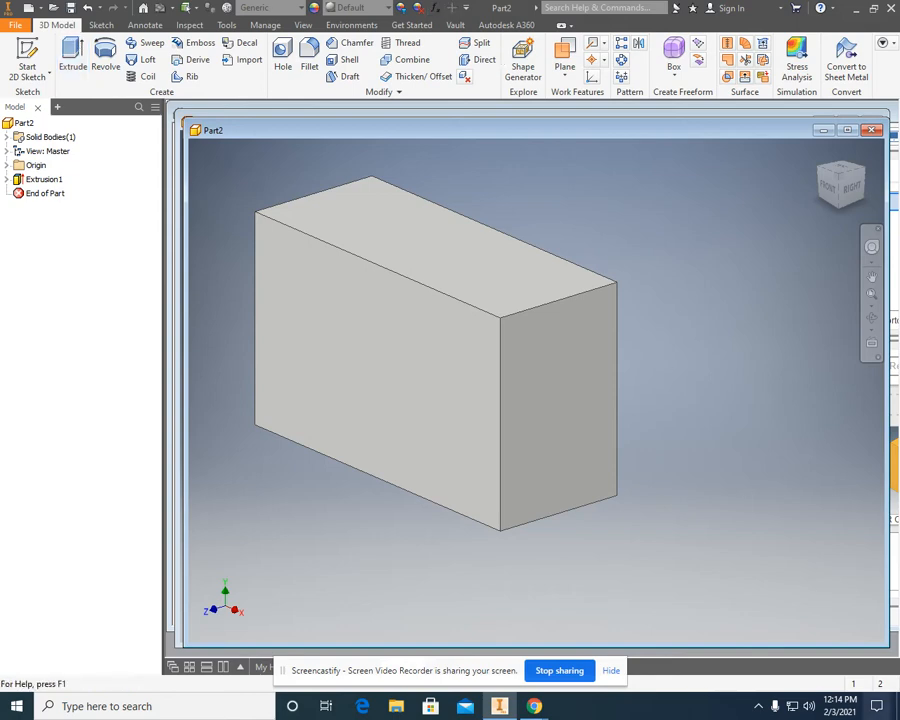
Check the hole notes drawing in Chrome and start a new sketch on the block's top face.
{"action": "mouse_move", "coordinate": [535, 708]}
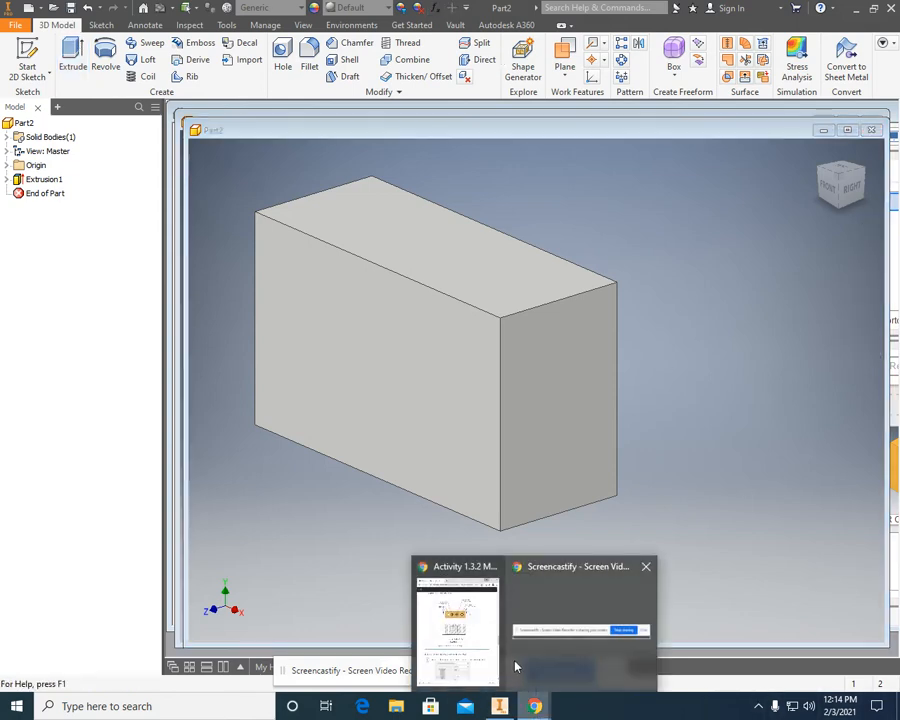
{"action": "left_click", "coordinate": [484, 648]}
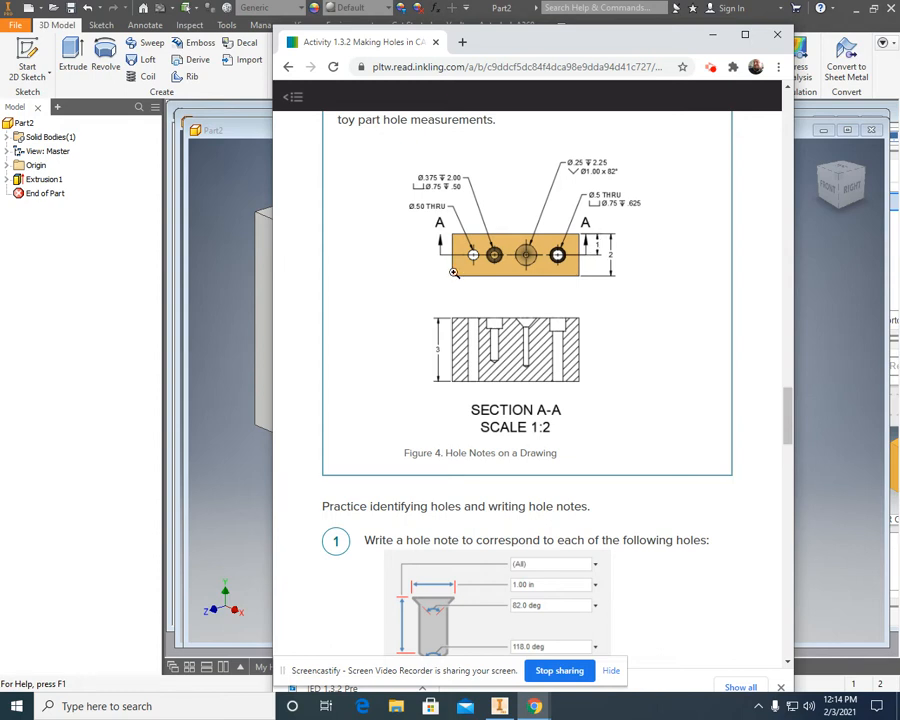
{"action": "left_click", "coordinate": [711, 39]}
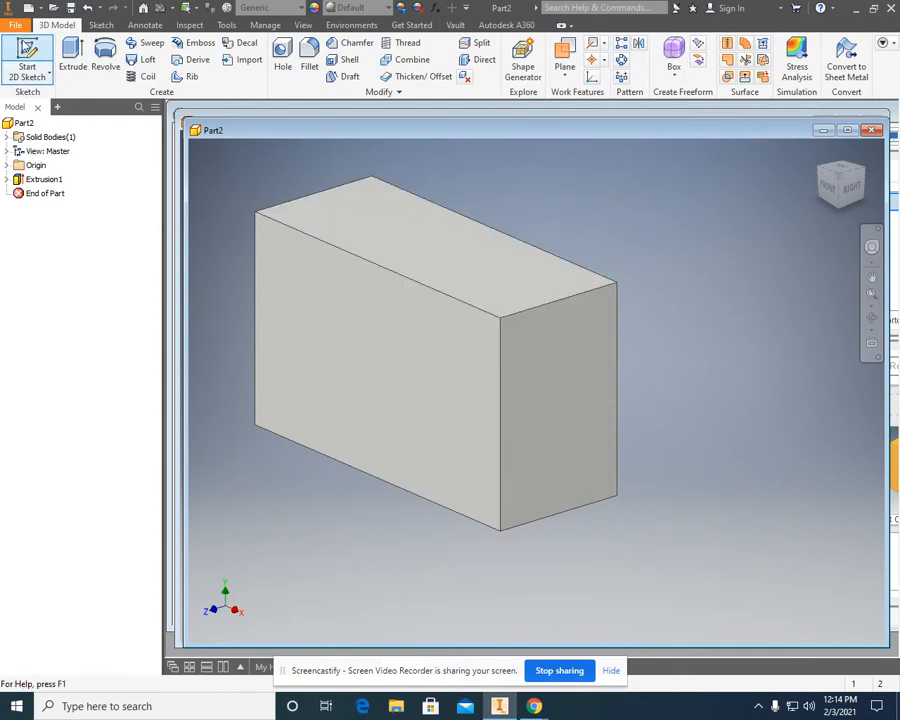
{"action": "left_click", "coordinate": [54, 48]}
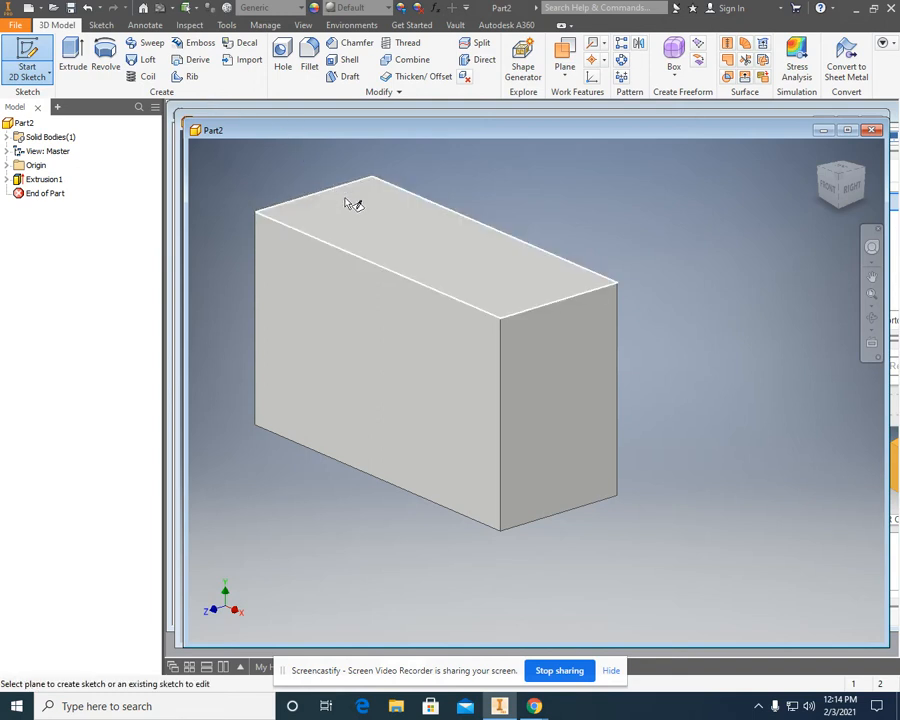
{"action": "left_click", "coordinate": [428, 255]}
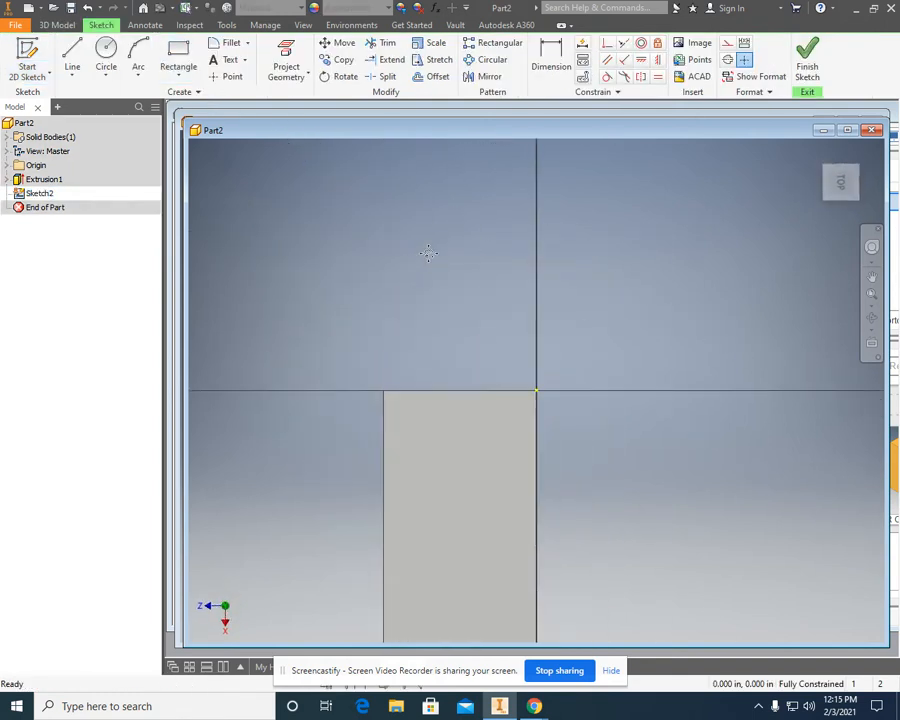
{"action": "middle_click_drag", "start_coordinate": [428, 255], "coordinate": [454, 155]}
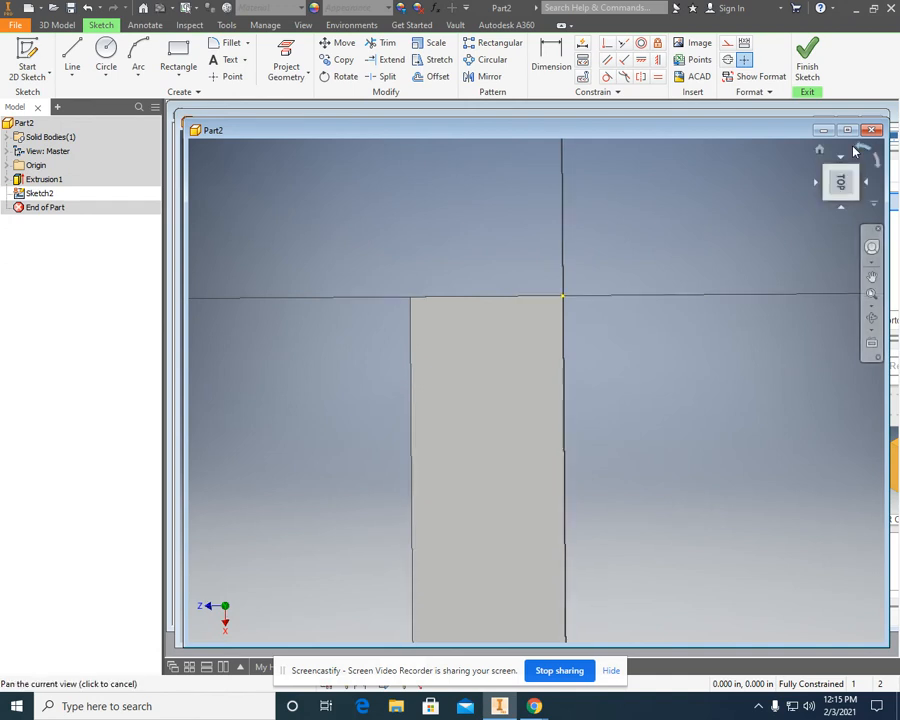
{"action": "left_click", "coordinate": [841, 181]}
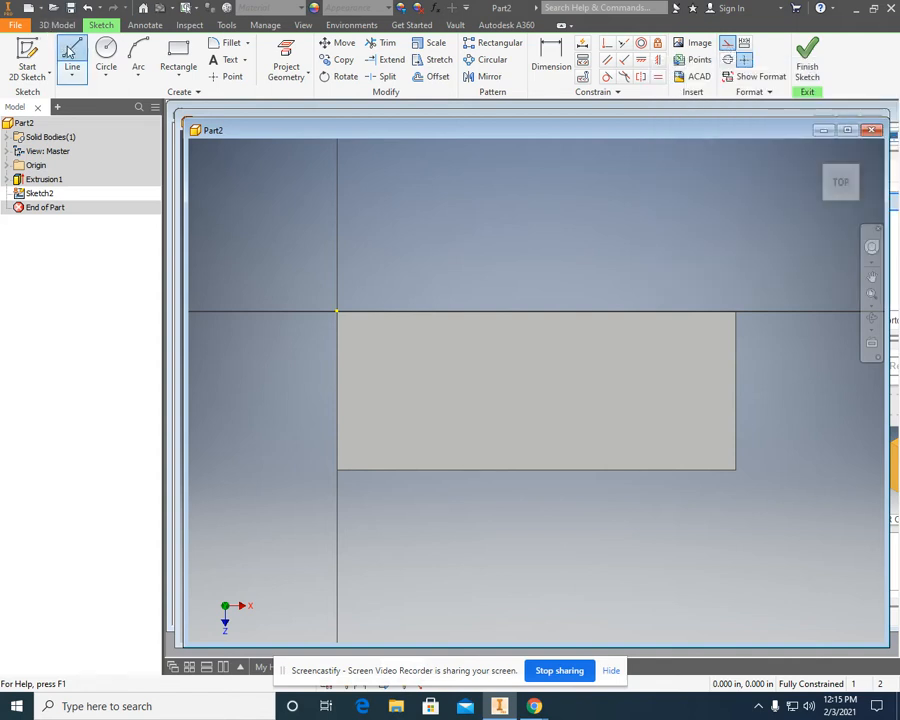
Draw a construction line joining the midpoints of the top face's two short edges, and turn construction mode off.
{"action": "left_click", "coordinate": [64, 55]}
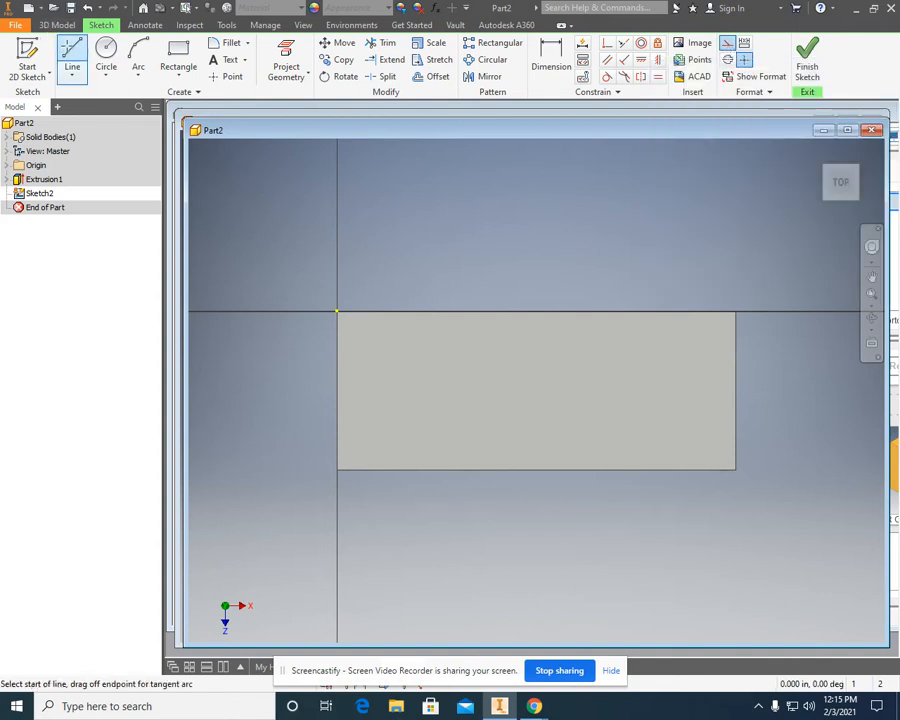
{"action": "left_click", "coordinate": [338, 389]}
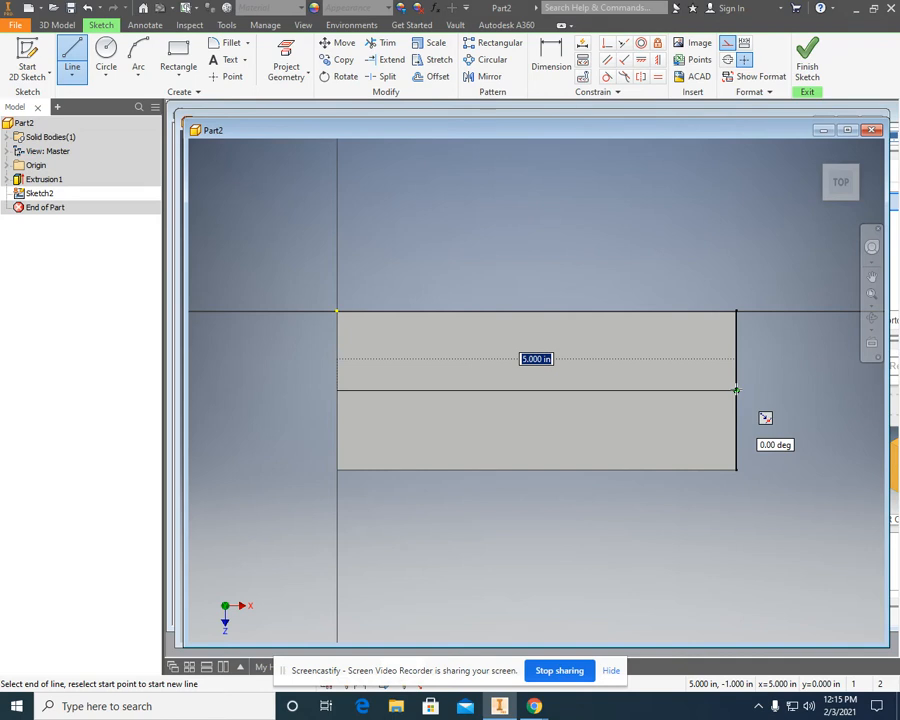
{"action": "left_click", "coordinate": [736, 390]}
{"action": "right_click", "coordinate": [757, 398]}
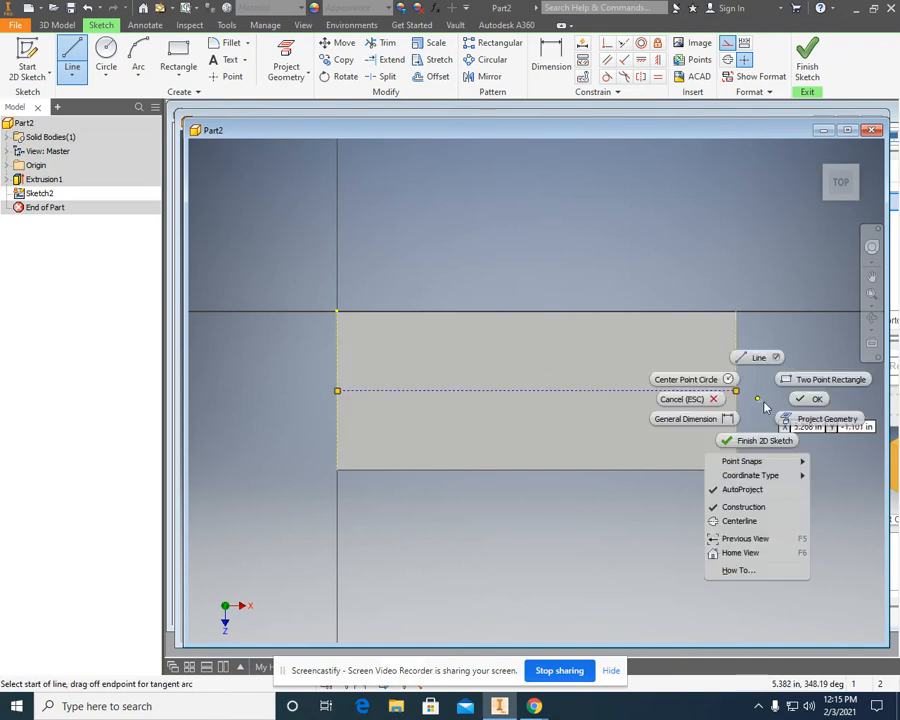
{"action": "left_click", "coordinate": [803, 400]}
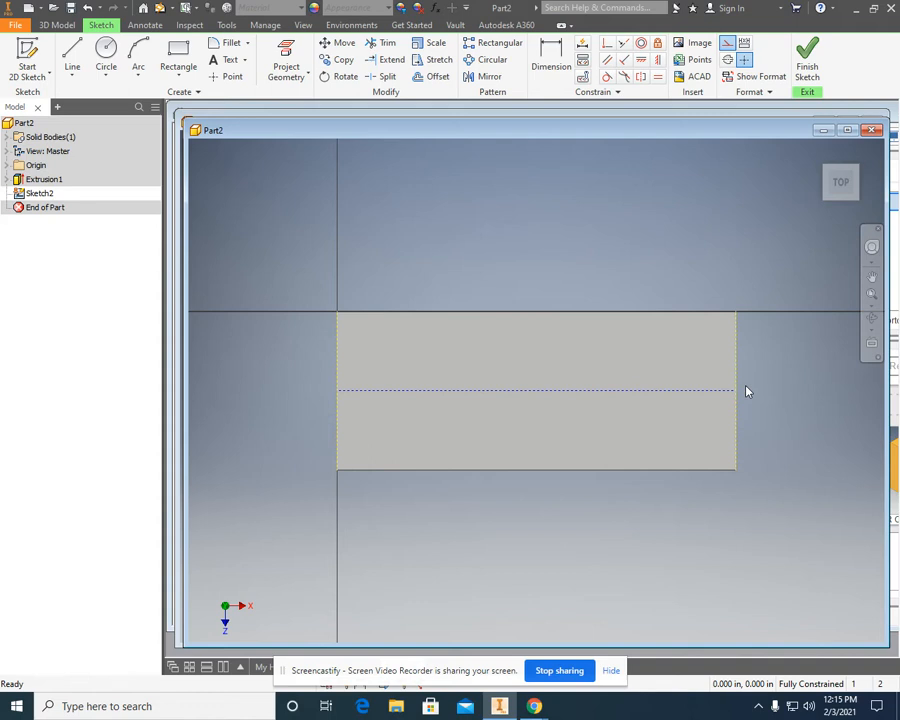
{"action": "left_click", "coordinate": [727, 43]}
{"action": "left_click", "coordinate": [727, 44]}
Consult the hole drawing in Chrome and place four points on the construction line, about 0.73, 1.67, 3 and 4.08 in from the left edge.
{"action": "mouse_move", "coordinate": [545, 710]}
{"action": "left_click", "coordinate": [466, 625]}
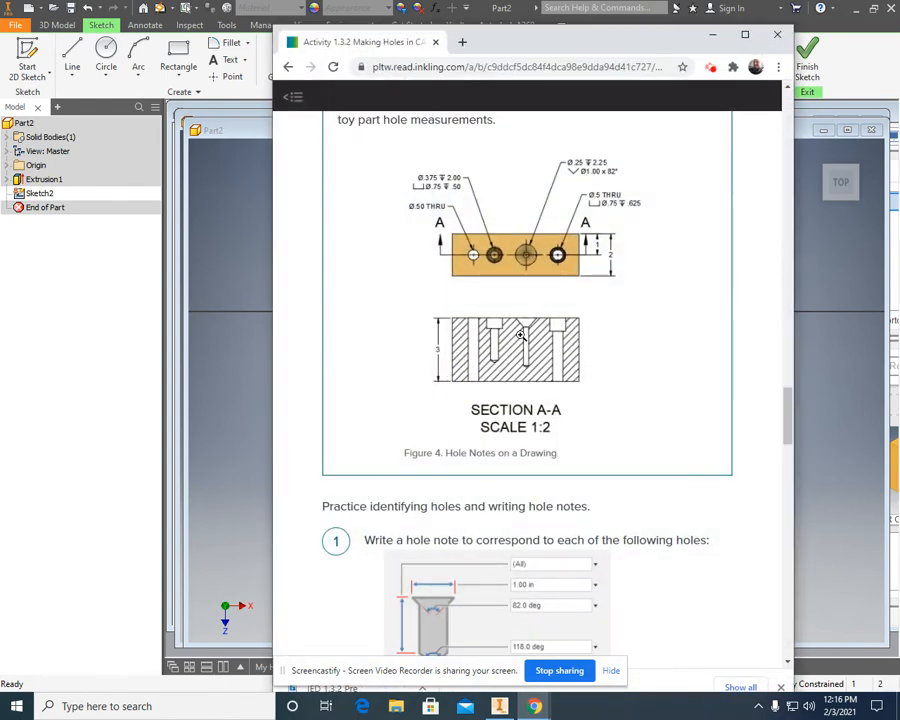
{"action": "left_click", "coordinate": [707, 36]}
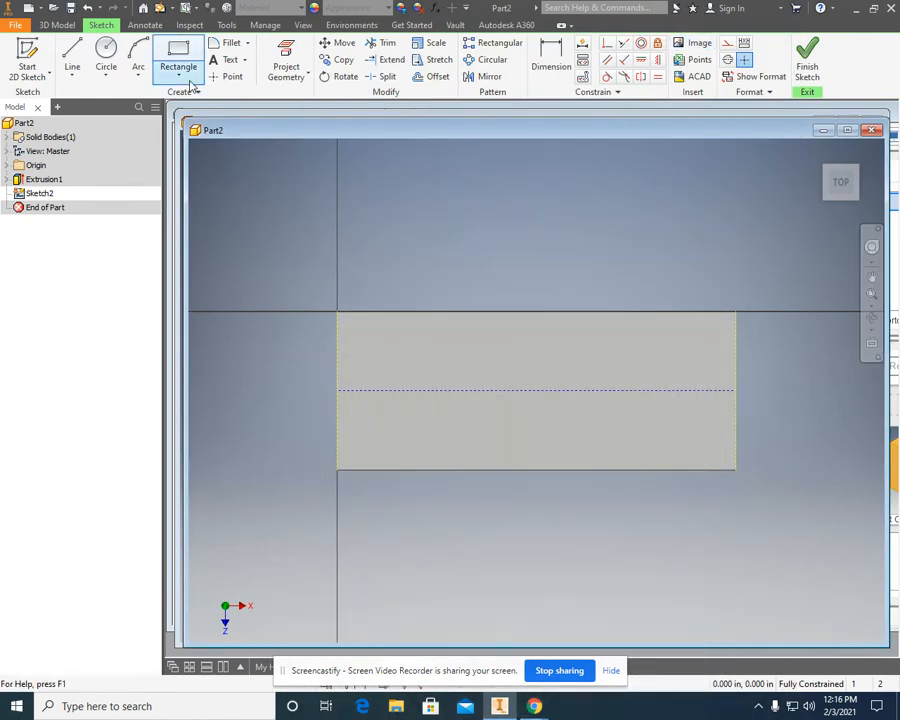
{"action": "left_click", "coordinate": [231, 77]}
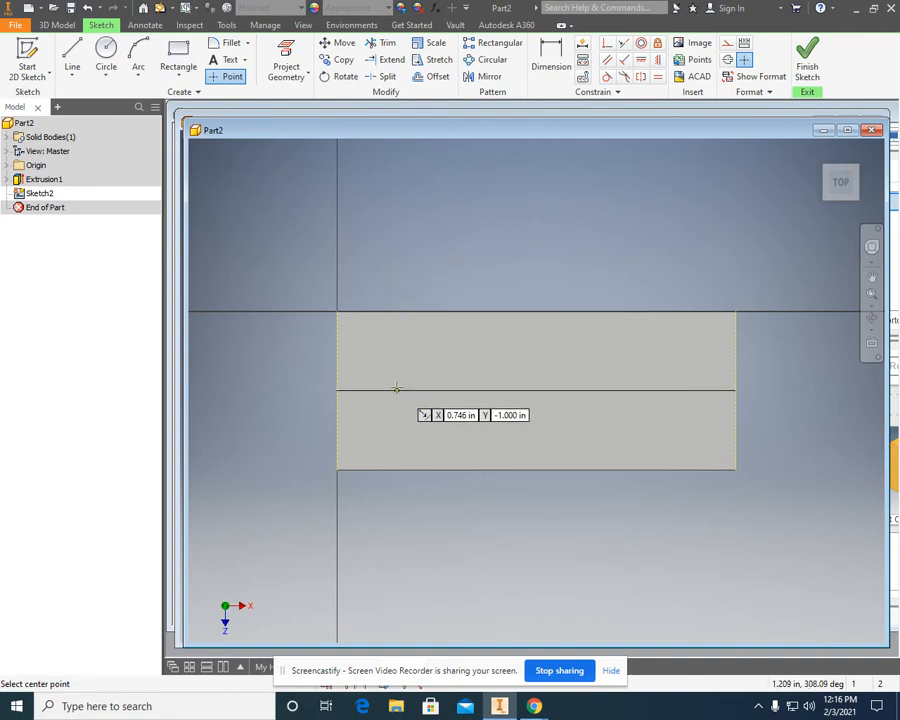
{"action": "left_click", "coordinate": [395, 390]}
{"action": "left_click", "coordinate": [469, 390]}
{"action": "left_click", "coordinate": [576, 390]}
{"action": "left_click", "coordinate": [661, 389]}
{"action": "right_click", "coordinate": [663, 410]}
{"action": "left_click", "coordinate": [711, 411]}
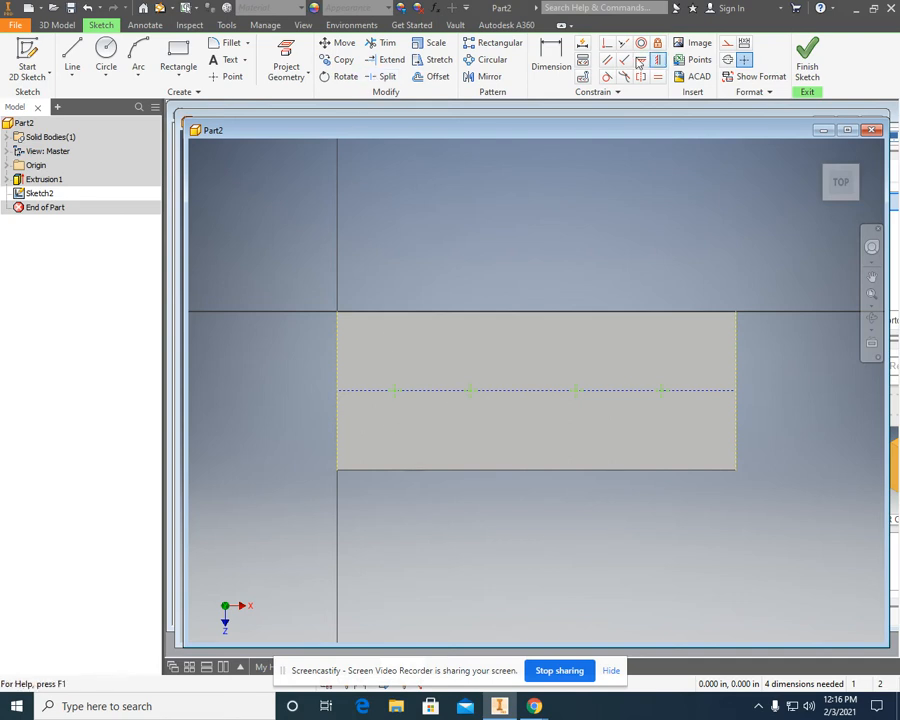
Dimension the first point 1 in from the top face's left edge.
{"action": "left_click", "coordinate": [552, 57]}
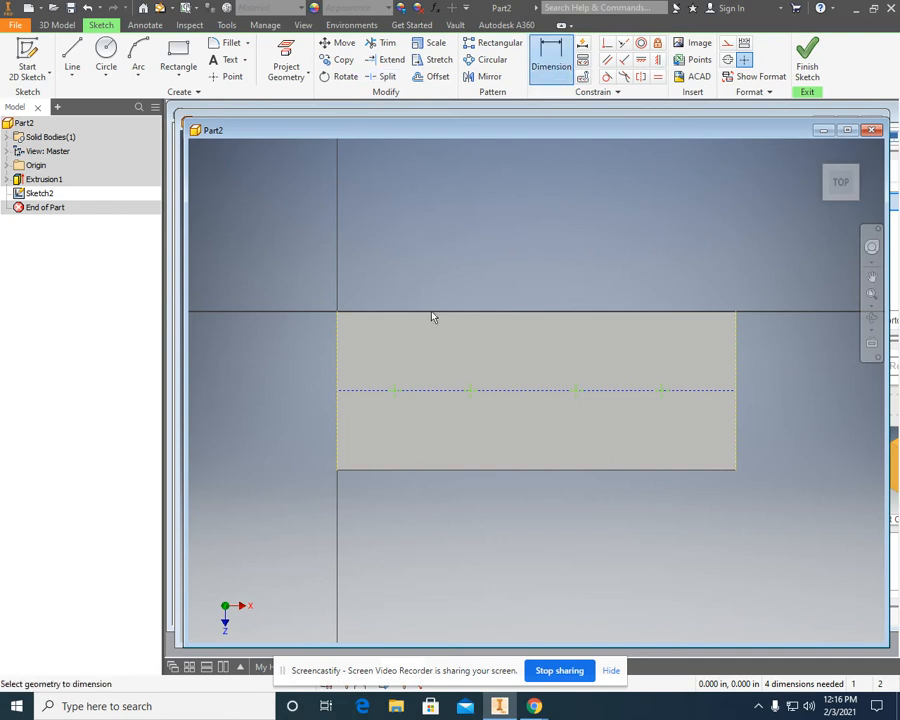
{"action": "left_click", "coordinate": [337, 413]}
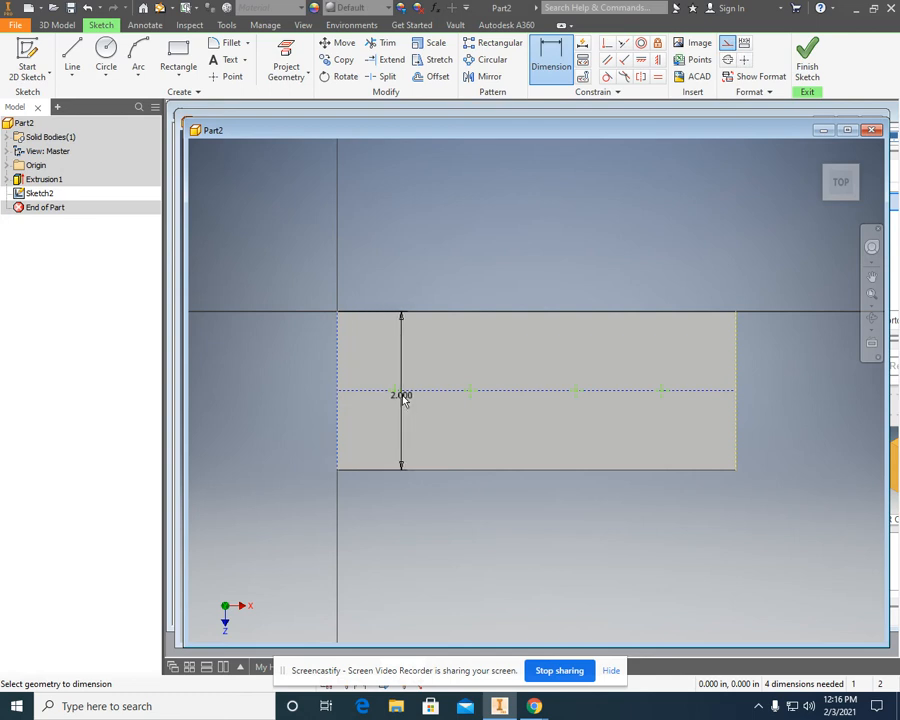
{"action": "left_click", "coordinate": [396, 392]}
{"action": "left_click", "coordinate": [384, 418]}
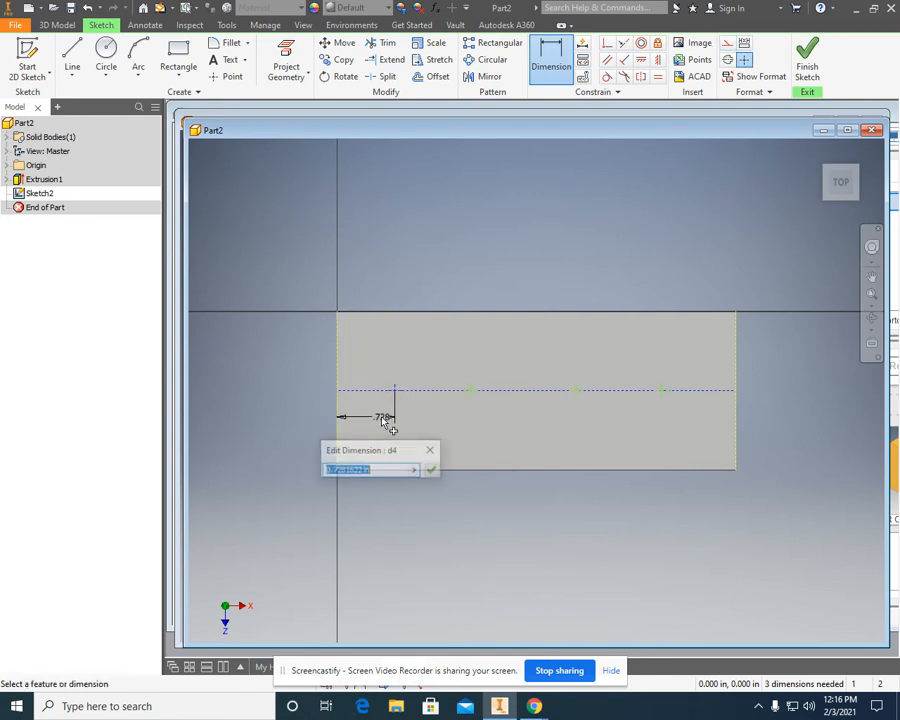
{"action": "type", "text": "1"}
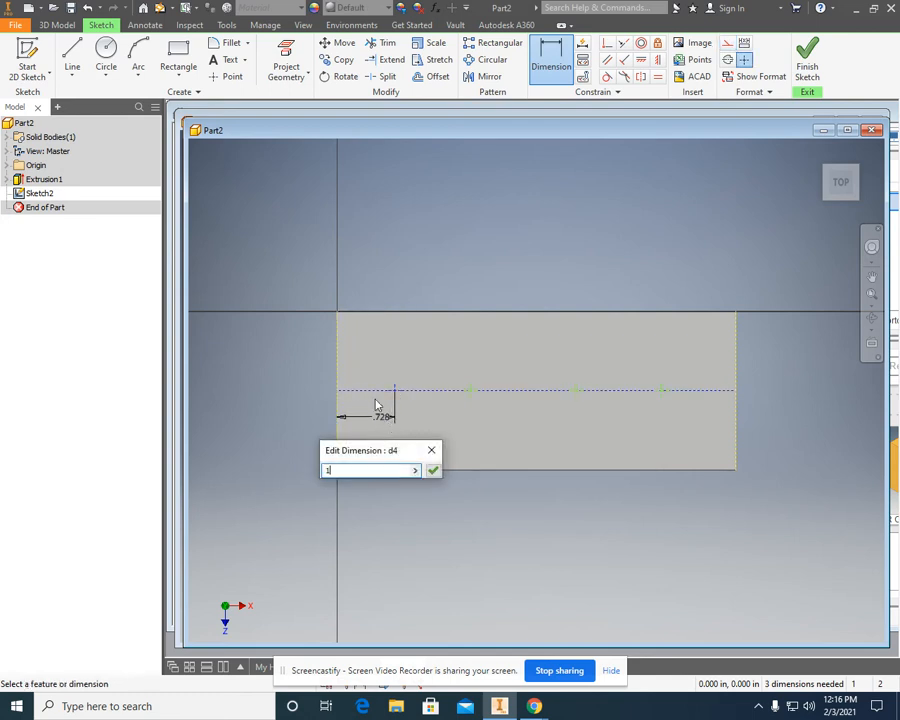
{"action": "key", "text": "Return"}
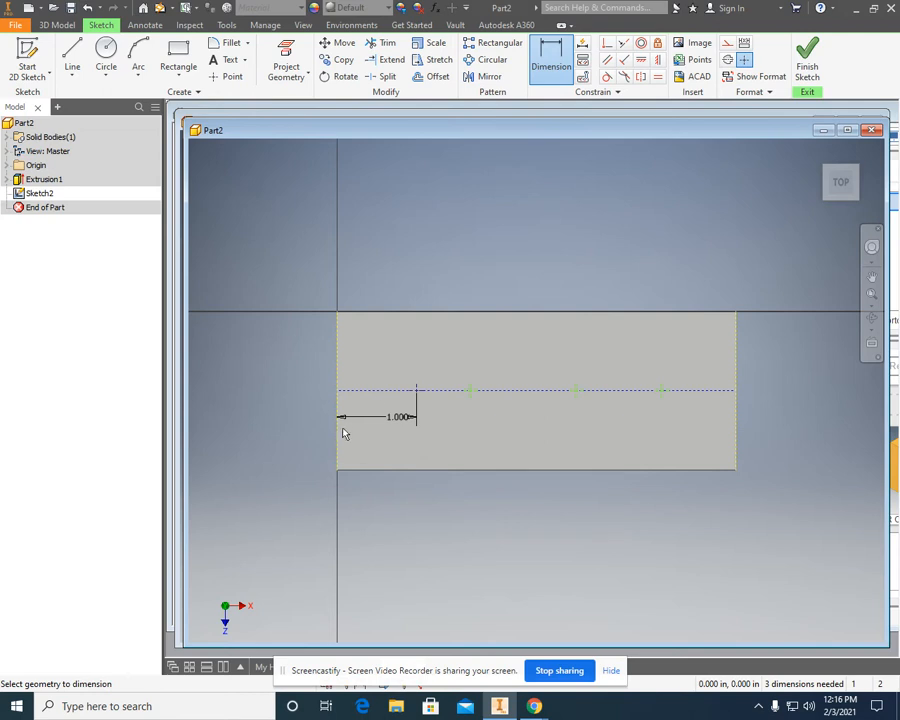
Dimension the second point 2 in from the top face's left edge.
{"action": "left_click", "coordinate": [337, 432]}
{"action": "left_click", "coordinate": [470, 391]}
{"action": "left_click", "coordinate": [458, 430]}
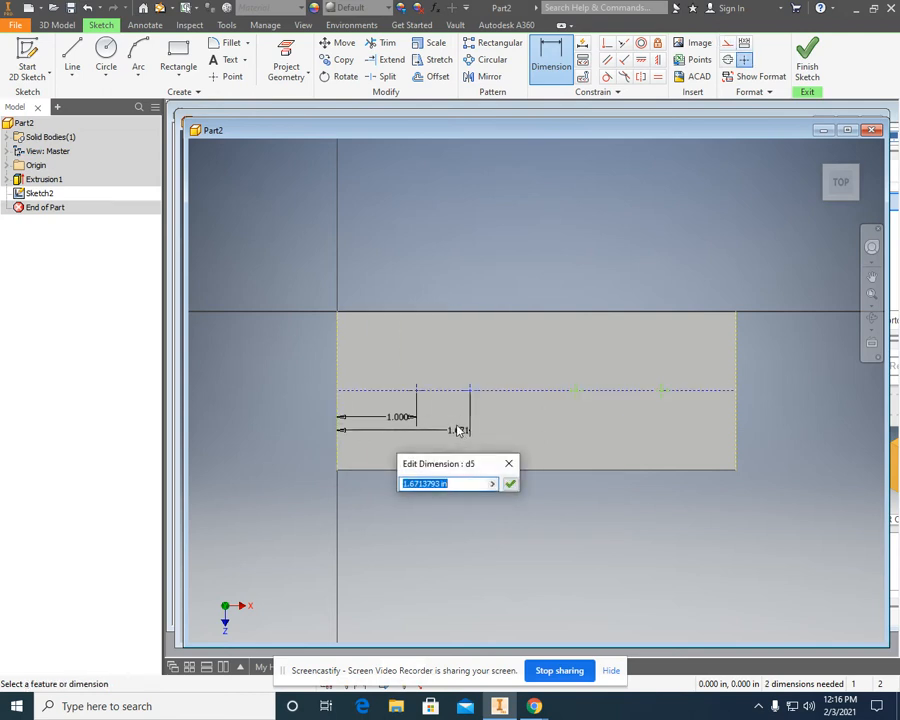
{"action": "type", "text": "2"}
{"action": "key", "text": "Return"}
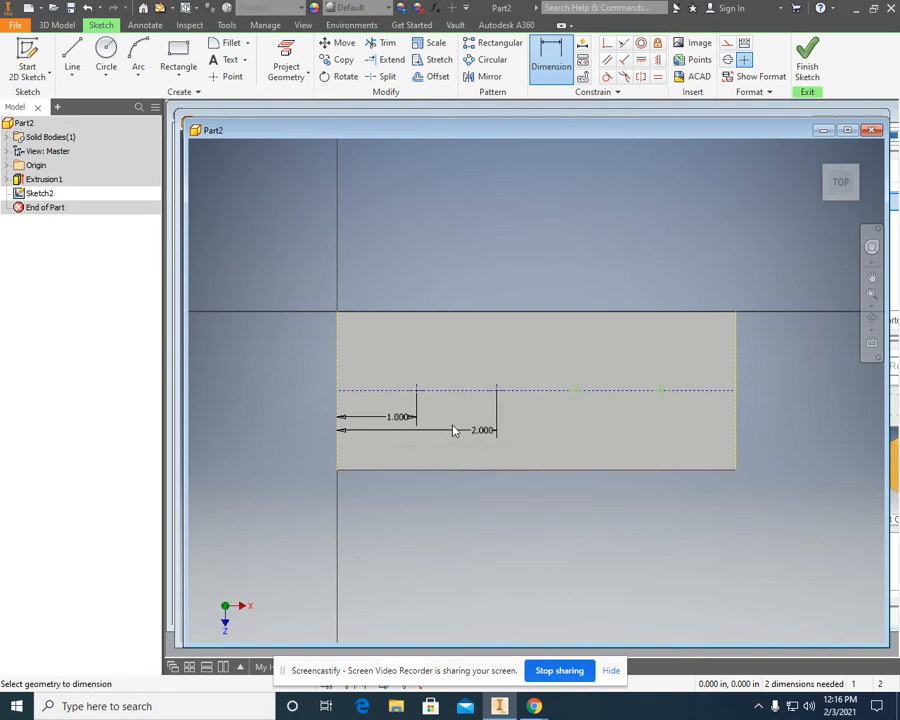
Dimension the third point 3 in from the top face's left edge.
{"action": "left_click", "coordinate": [339, 449]}
{"action": "left_click", "coordinate": [576, 391]}
{"action": "left_click", "coordinate": [558, 449]}
{"action": "type", "text": "3"}
{"action": "key", "text": "Return"}
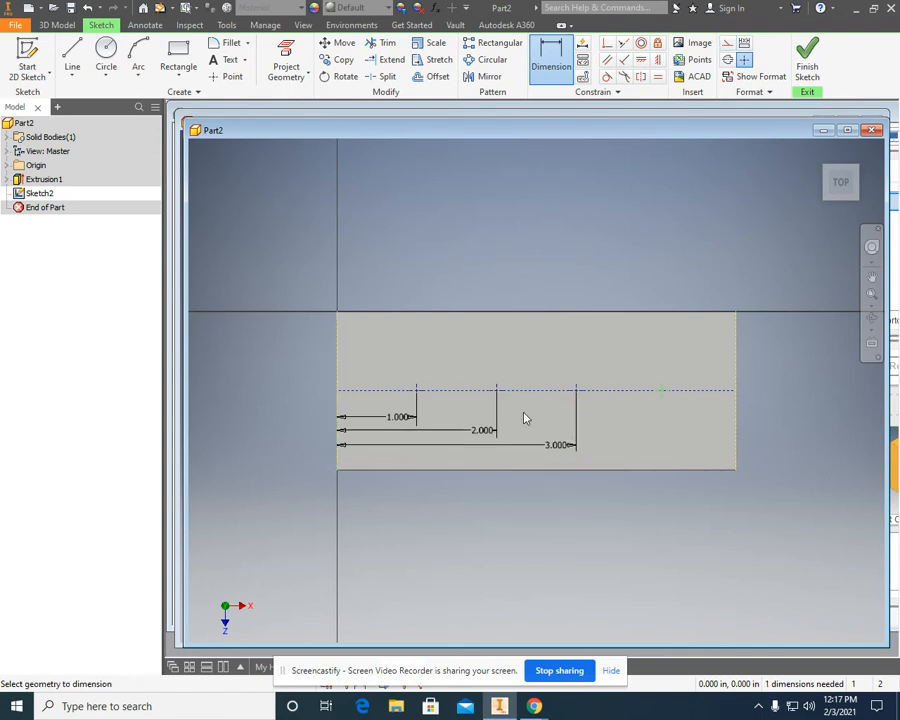
Dimension the fourth point 4 in from the top face's left edge and finish the sketch.
{"action": "left_click", "coordinate": [339, 458]}
{"action": "left_click", "coordinate": [662, 391]}
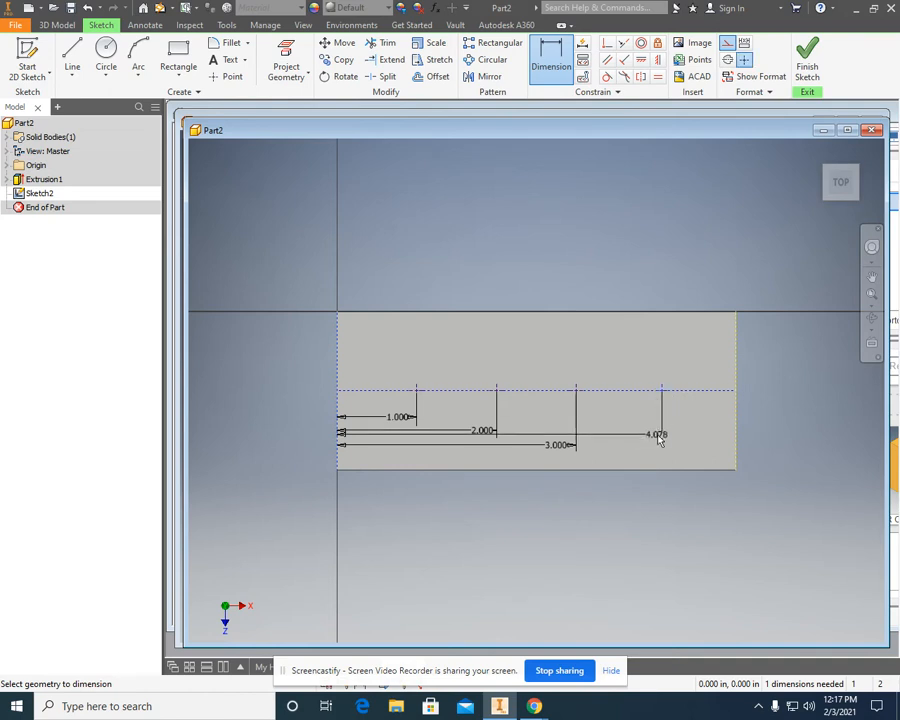
{"action": "left_click", "coordinate": [638, 458]}
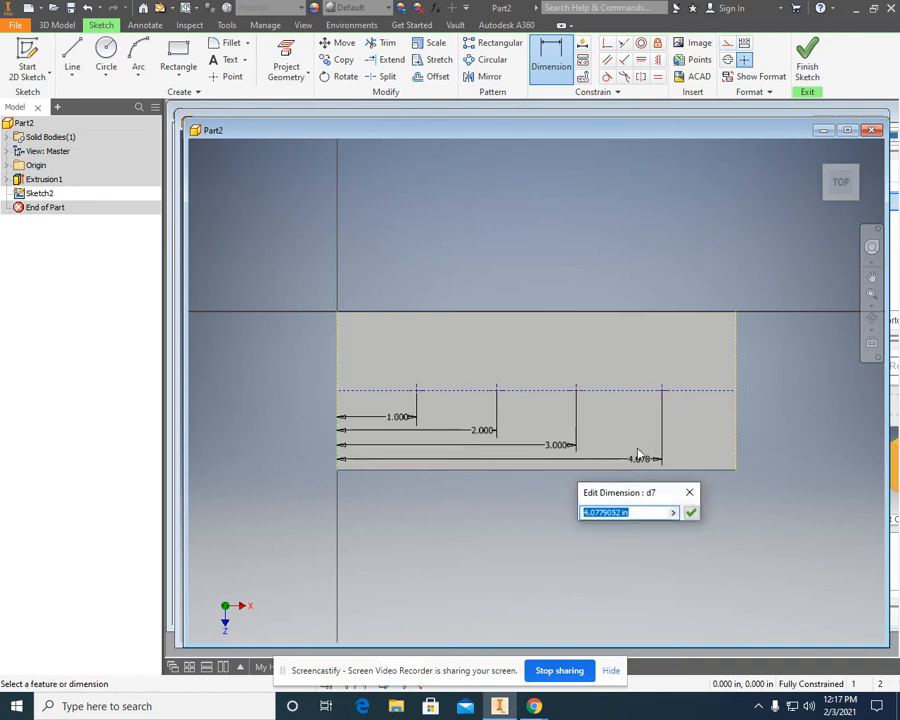
{"action": "type", "text": "4"}
{"action": "key", "text": "Return"}
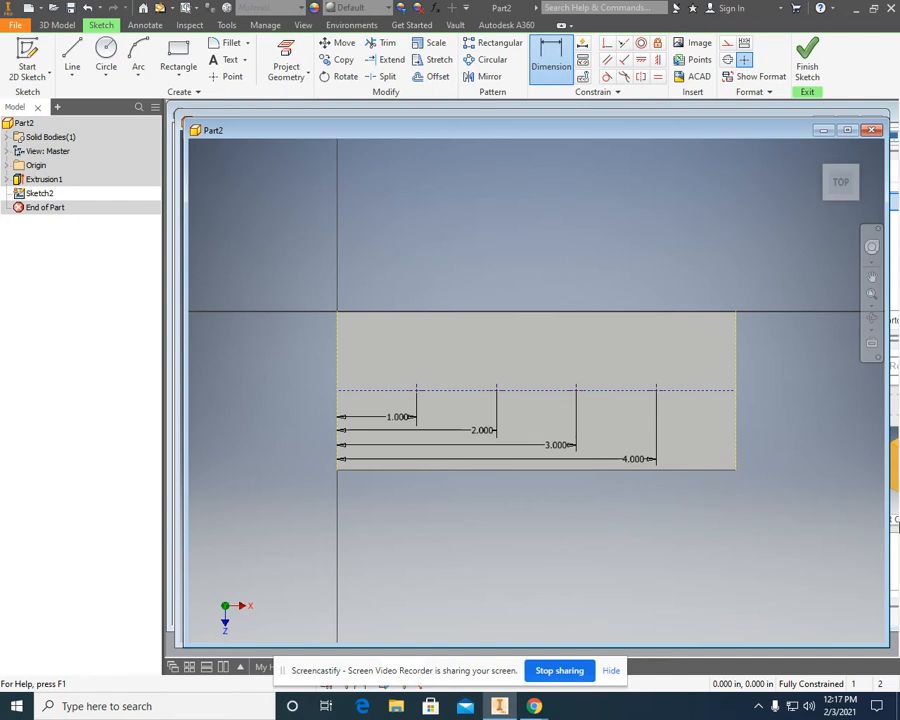
{"action": "left_click", "coordinate": [805, 62]}
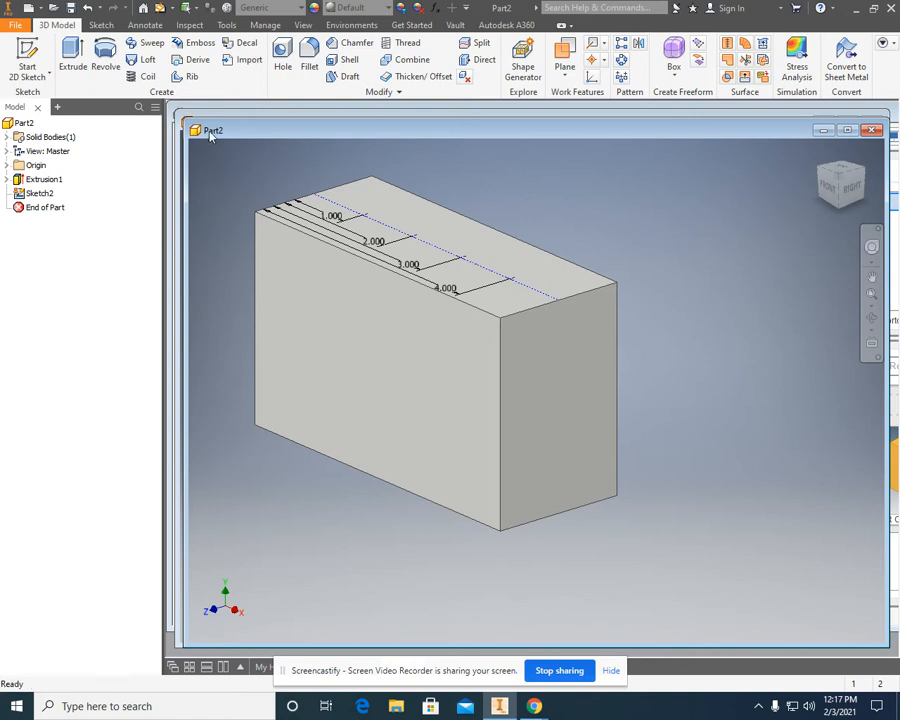
Save the part on the Desktop under the file name 1.3.4.
{"action": "left_click", "coordinate": [14, 26]}
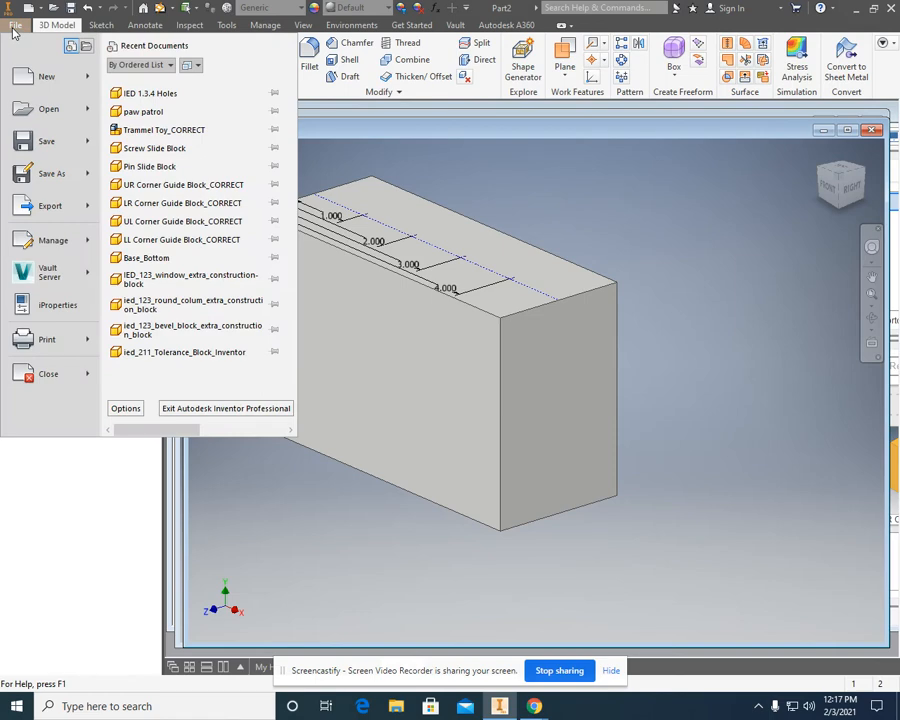
{"action": "left_click", "coordinate": [45, 173]}
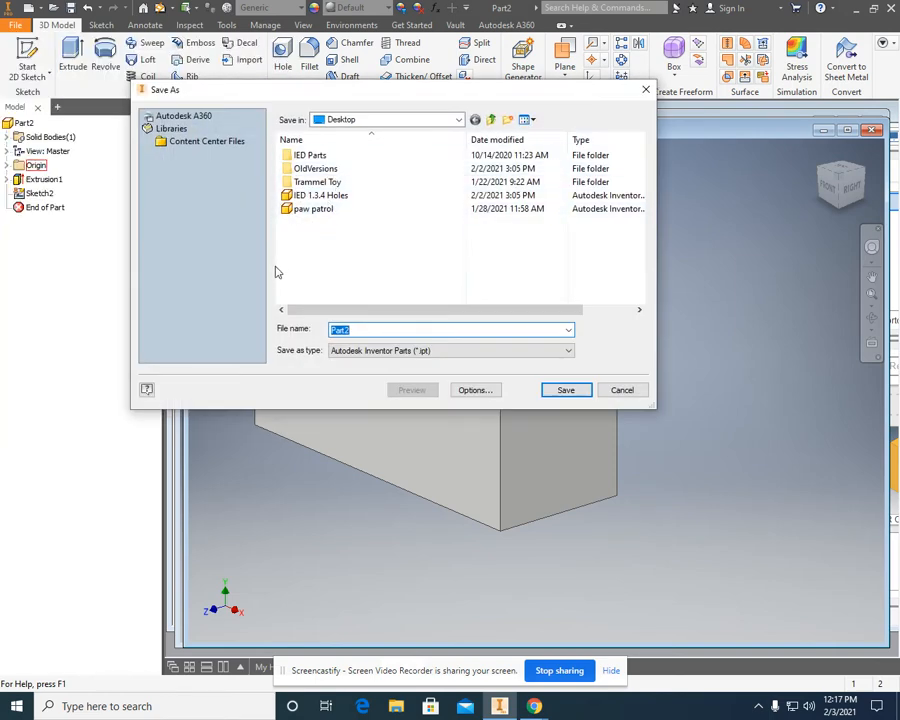
{"action": "type", "text": "13"}
{"action": "key", "text": "BackSpace"}
{"action": "key", "text": "BackSpace"}
{"action": "type", "text": ".3"}
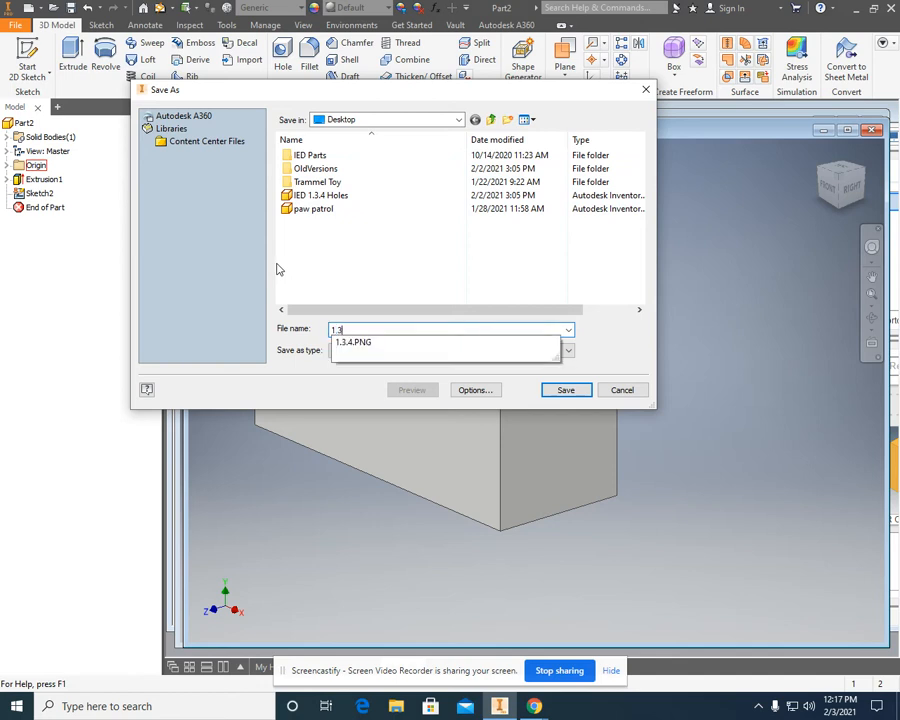
{"action": "type", "text": ".4"}
{"action": "left_click", "coordinate": [604, 344]}
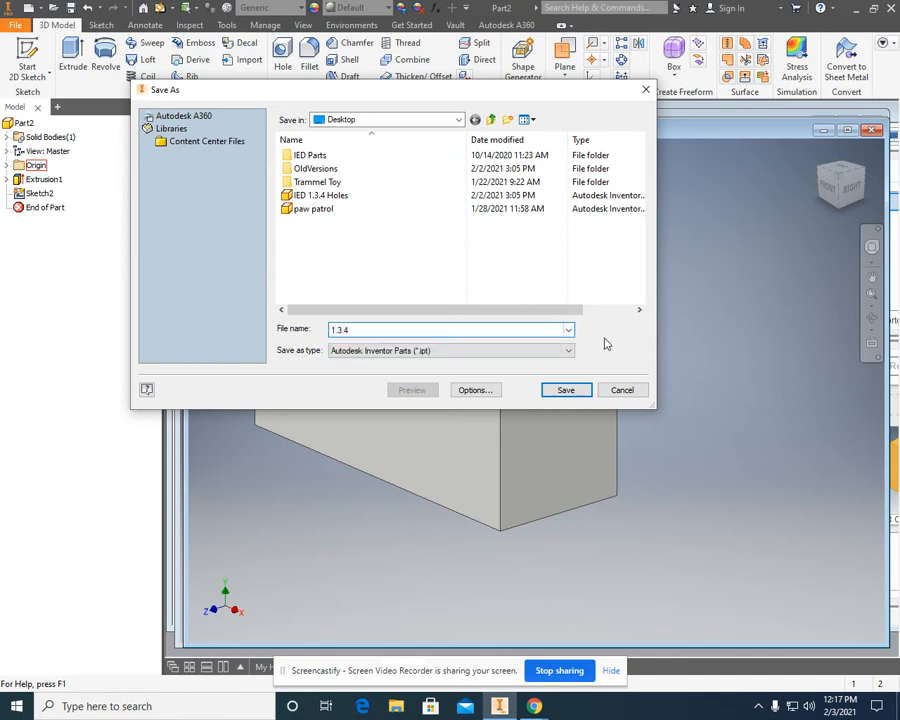
{"action": "left_click", "coordinate": [559, 392]}
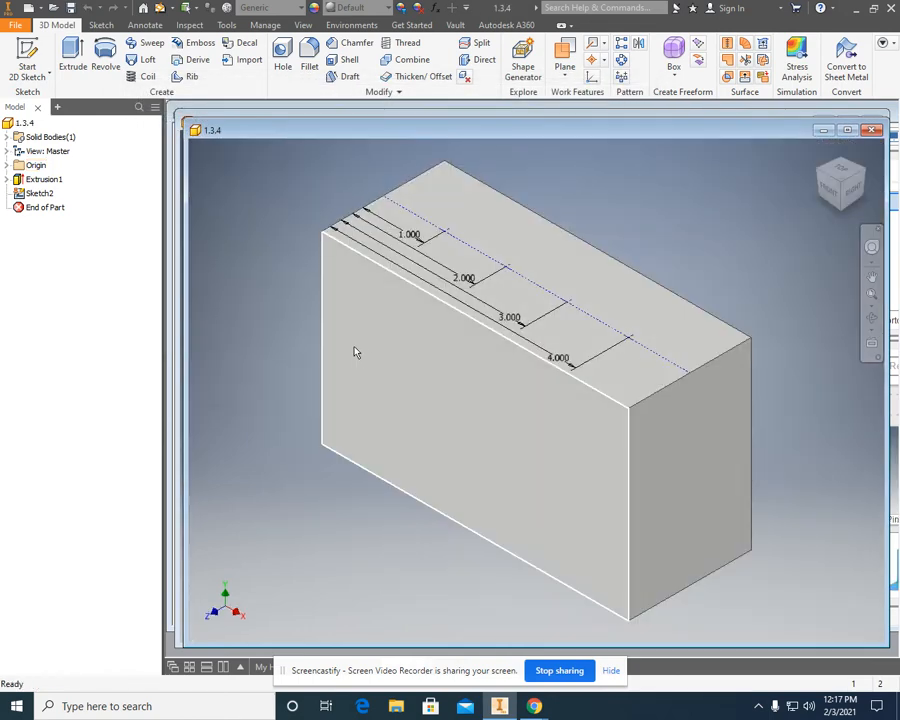
Start a Hole from the sketch and deselect the second, third and fourth centers, keeping only the point 1 in from the edge.
{"action": "mouse_move", "coordinate": [376, 369]}
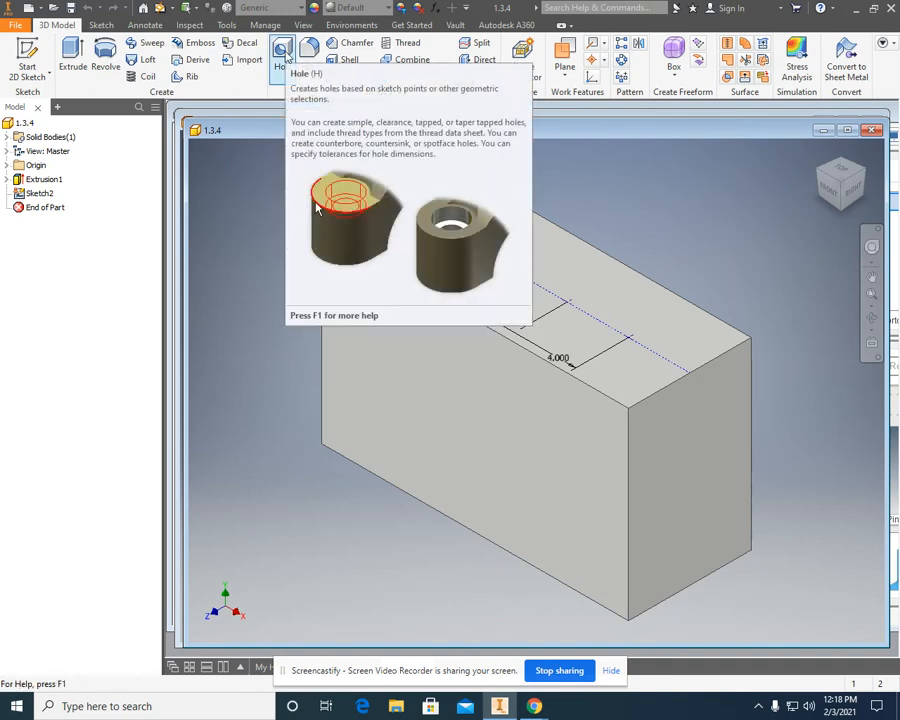
{"action": "left_click", "coordinate": [284, 57]}
{"action": "left_click_drag", "start_coordinate": [341, 190], "coordinate": [220, 40]}
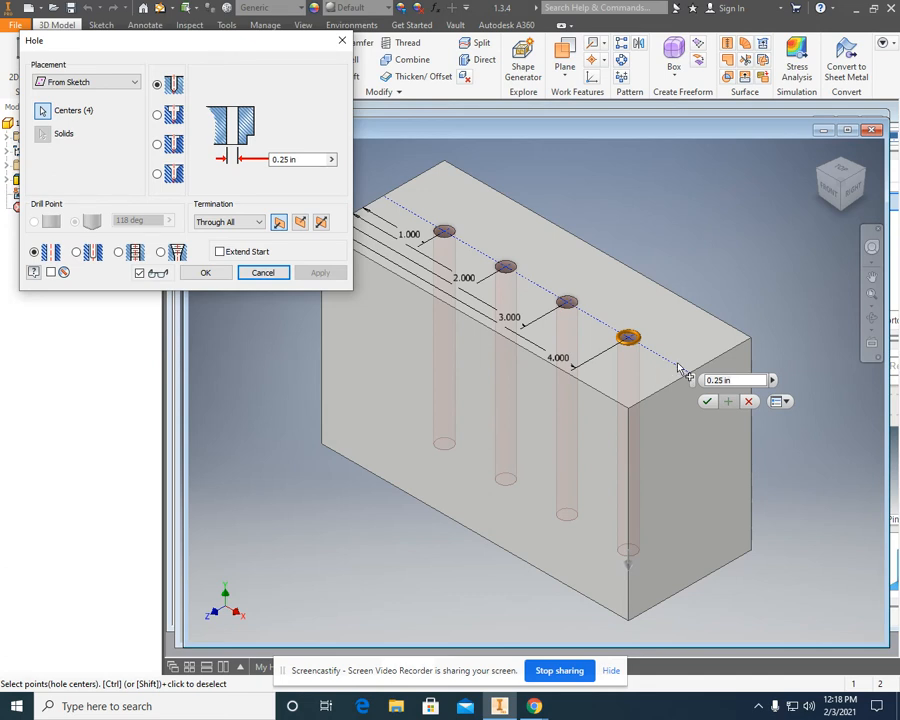
{"action": "left_click", "coordinate": [628, 340], "text": "ctrl"}
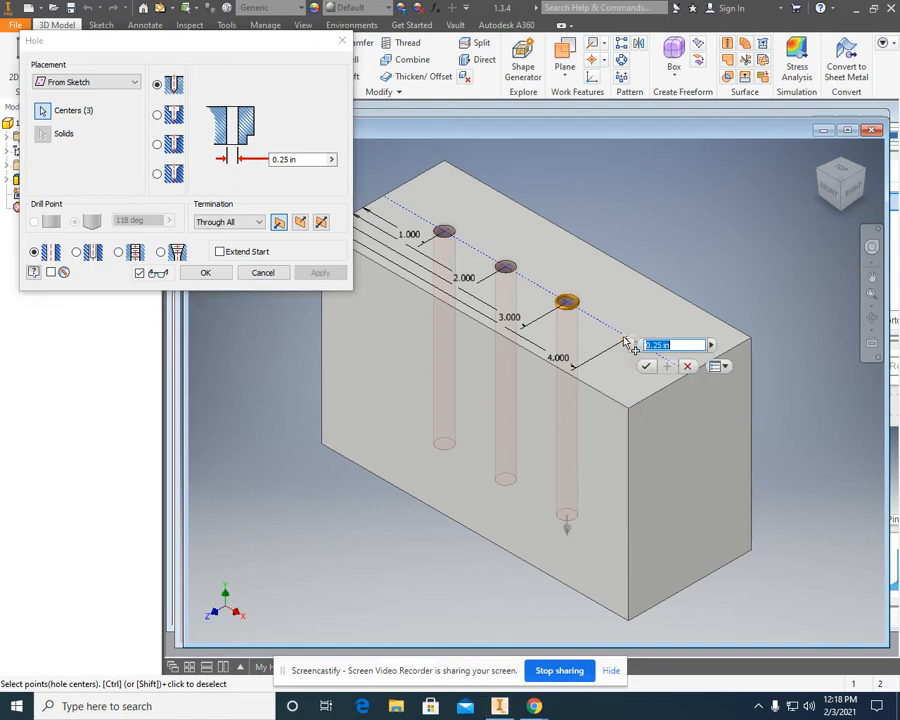
{"action": "left_click", "coordinate": [566, 301], "text": "ctrl"}
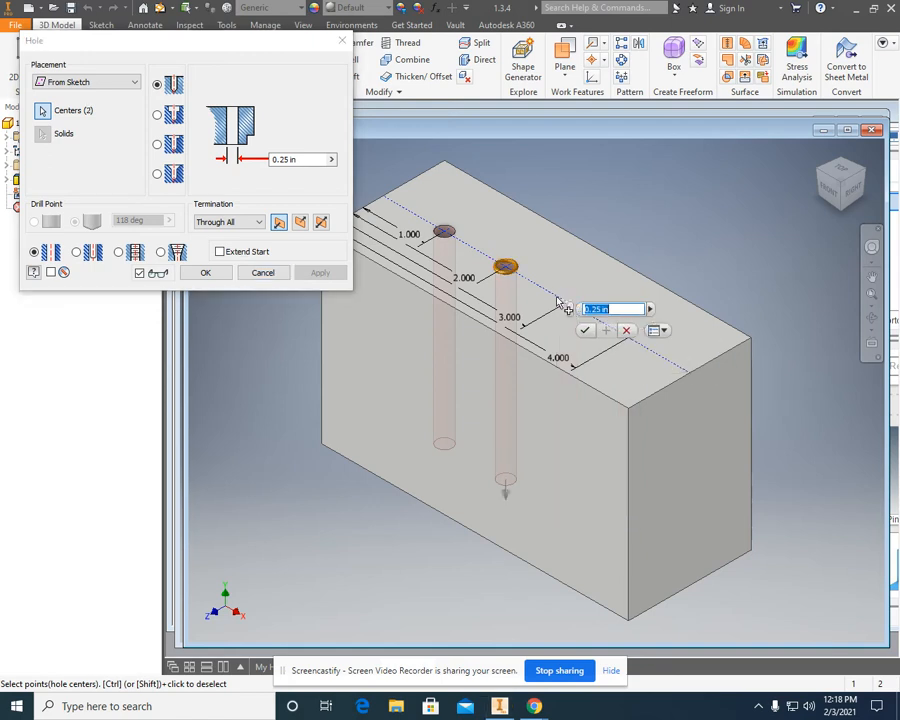
{"action": "left_click", "coordinate": [505, 266], "text": "ctrl"}
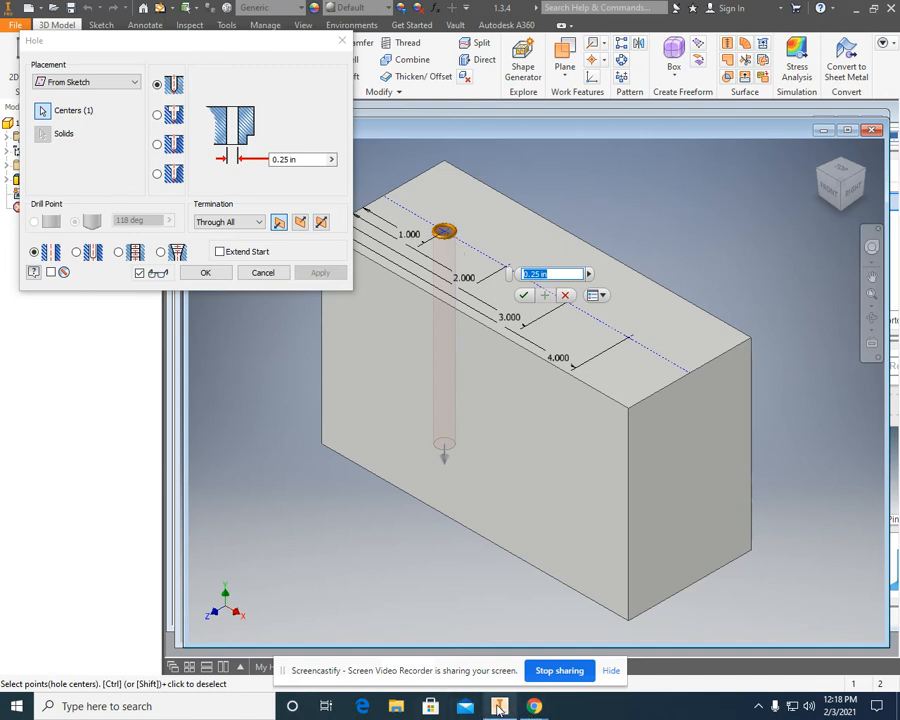
Consult the hole notes drawing in Chrome and create the first hole as a simple .5 in diameter hole through all.
{"action": "left_click", "coordinate": [534, 706]}
{"action": "left_click", "coordinate": [476, 648]}
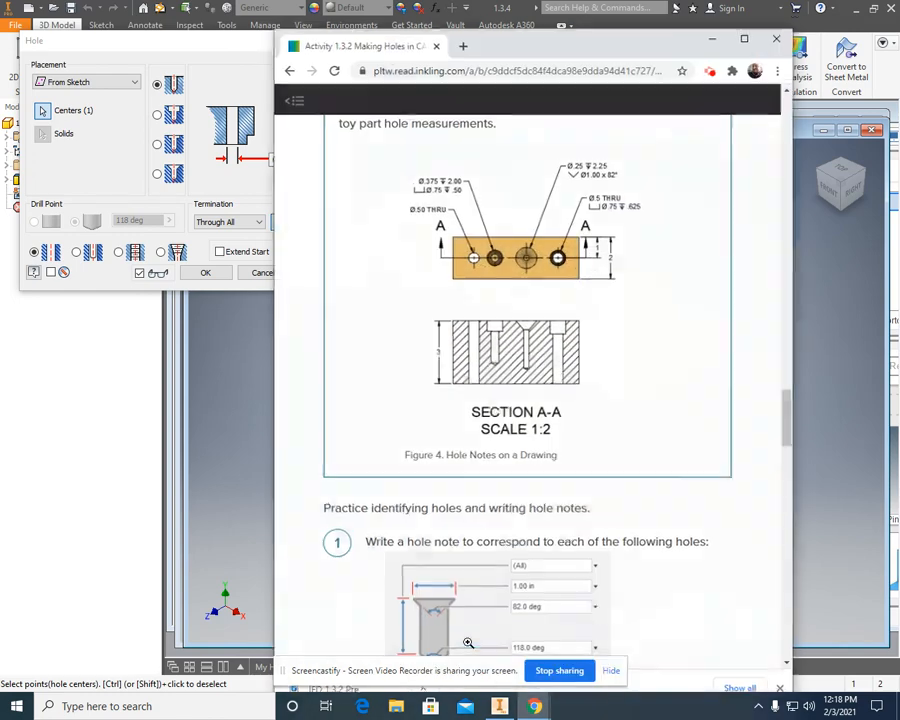
{"action": "left_click_drag", "start_coordinate": [505, 47], "coordinate": [595, 52]}
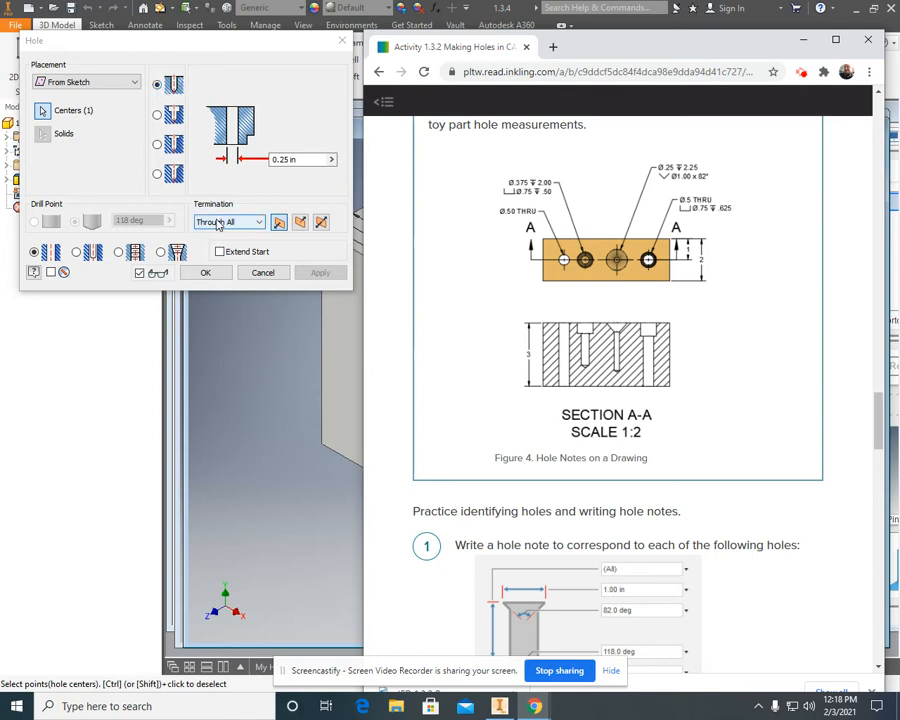
{"action": "left_click", "coordinate": [303, 163]}
{"action": "left_click", "coordinate": [303, 163]}
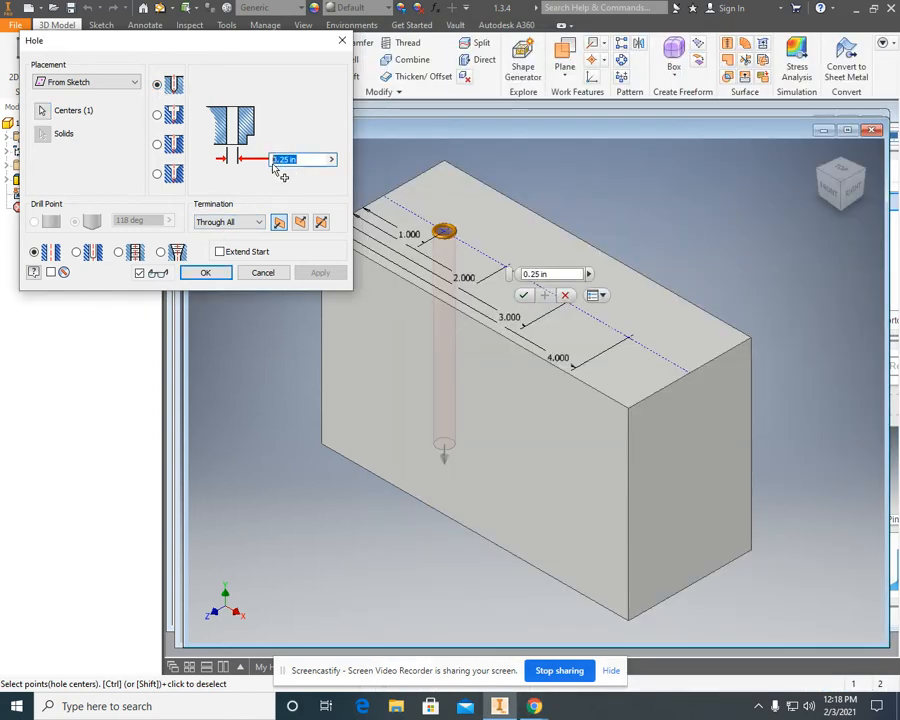
{"action": "type", "text": ".5"}
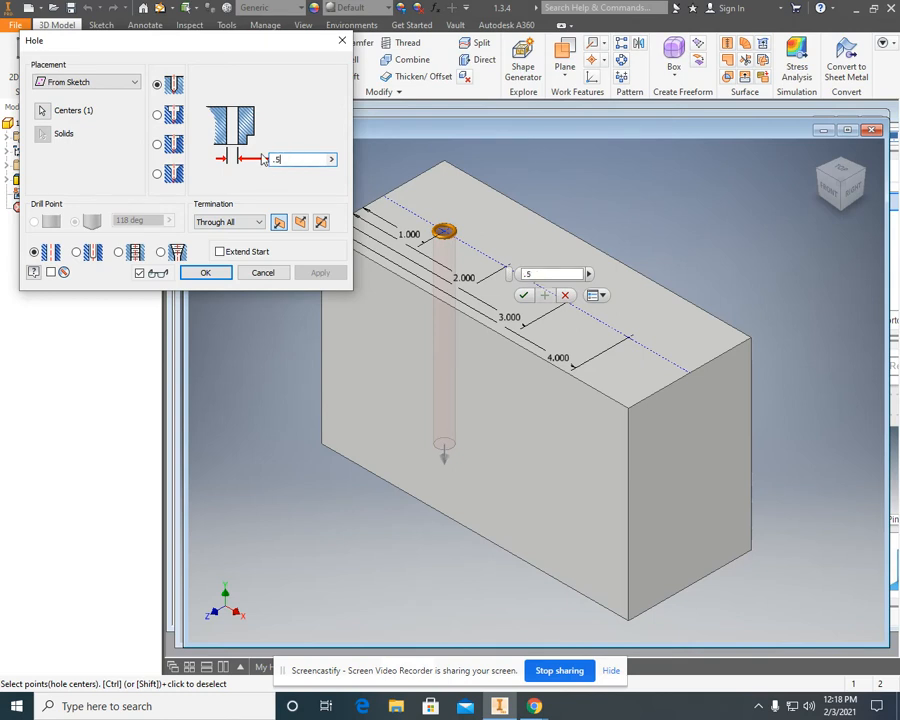
{"action": "left_click", "coordinate": [205, 272]}
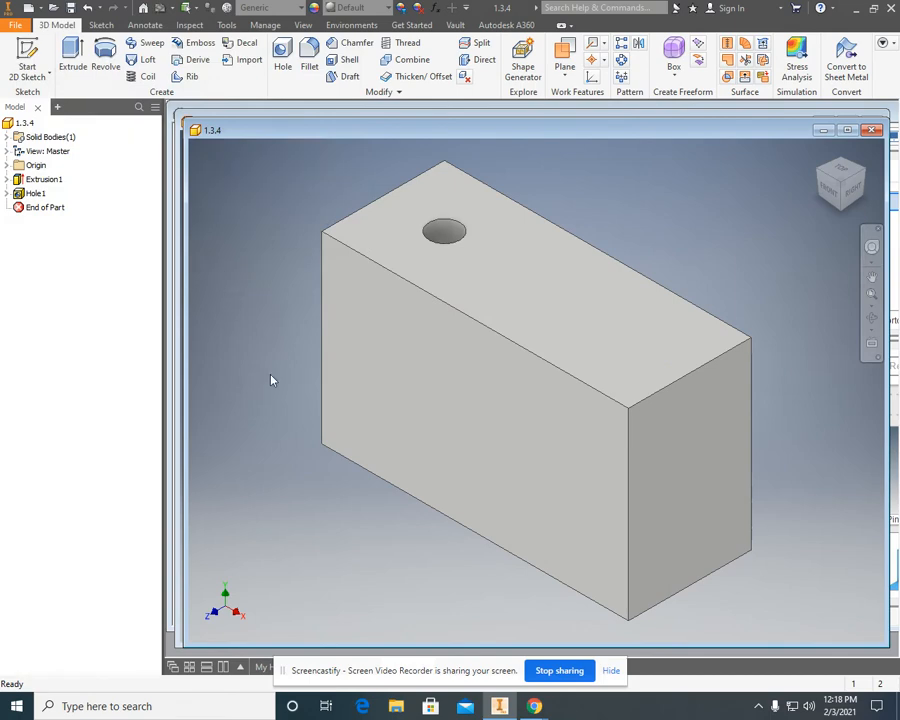
Review the hole notes drawing in Chrome and share the first hole's sketch so its remaining points can be reused.
{"action": "mouse_move", "coordinate": [530, 706]}
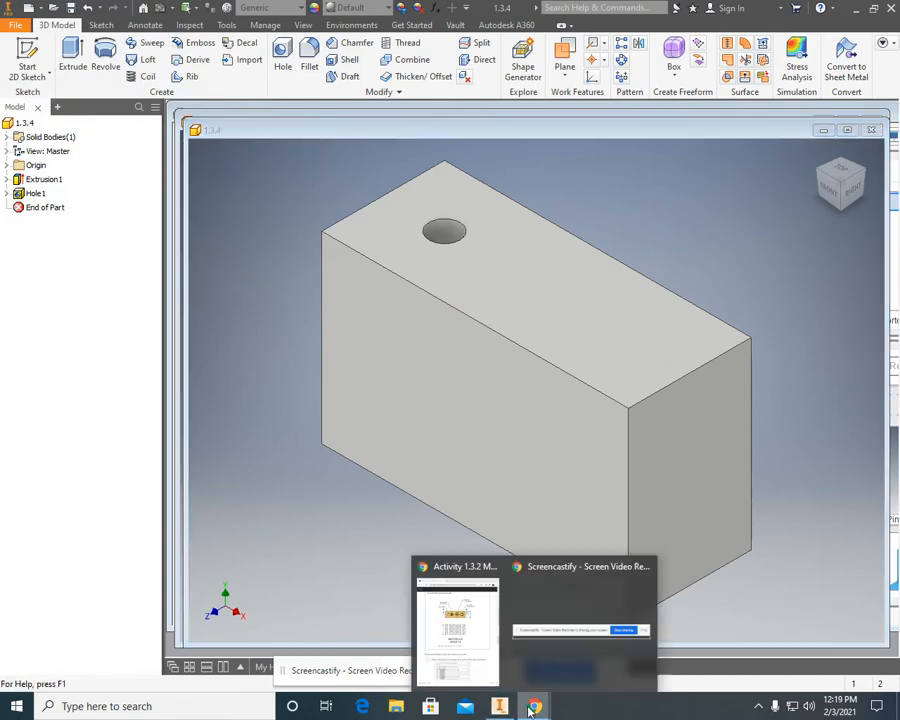
{"action": "left_click", "coordinate": [488, 660]}
{"action": "left_click_drag", "start_coordinate": [442, 38], "coordinate": [585, 32]}
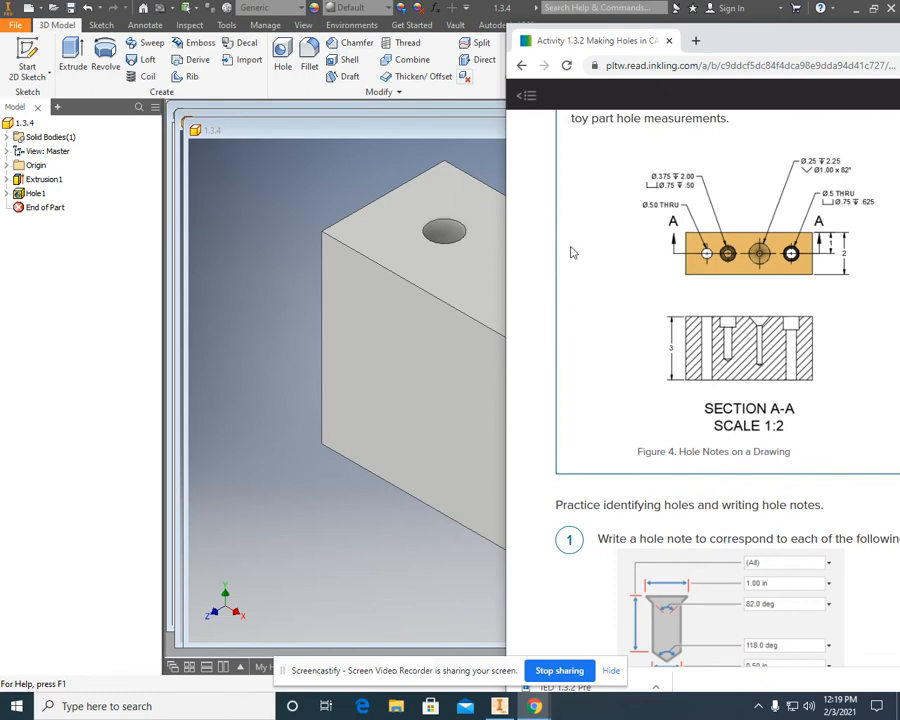
{"action": "left_click_drag", "start_coordinate": [728, 48], "coordinate": [661, 43]}
{"action": "left_click", "coordinate": [822, 29]}
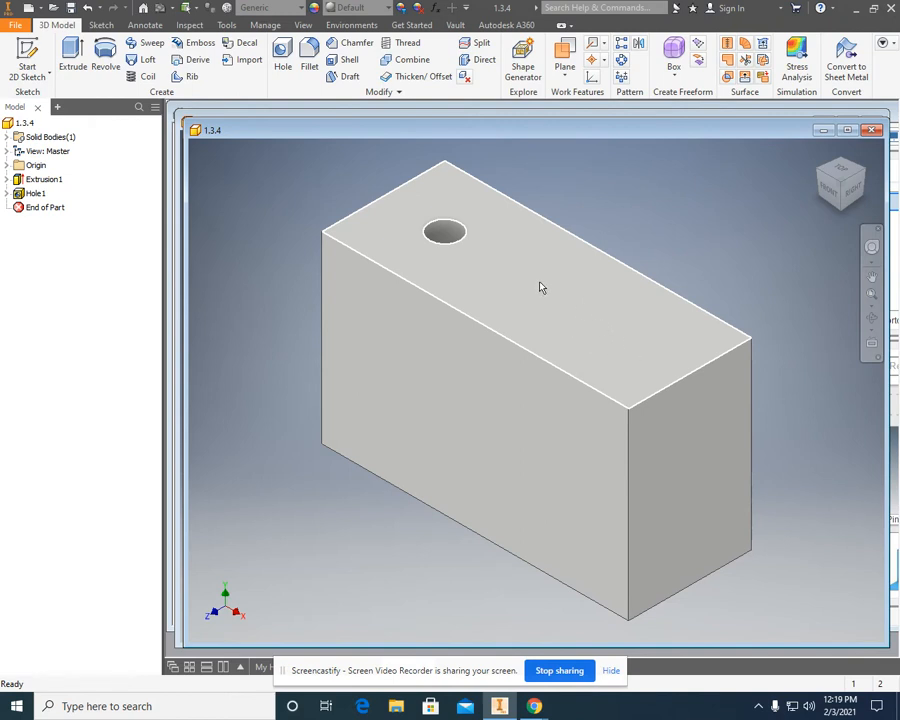
{"action": "left_click", "coordinate": [7, 193]}
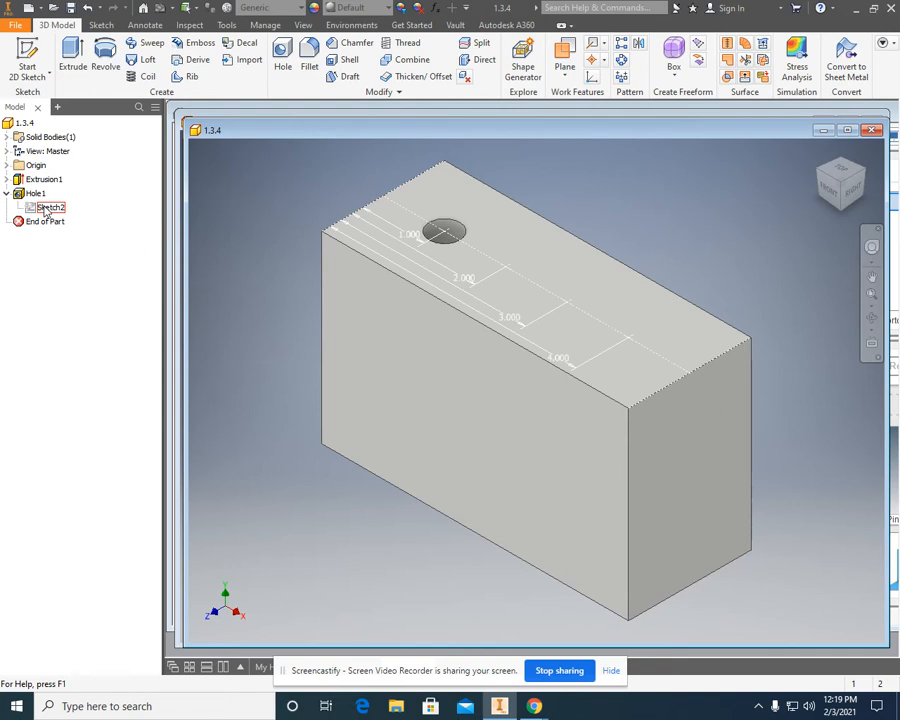
{"action": "left_click", "coordinate": [7, 193]}
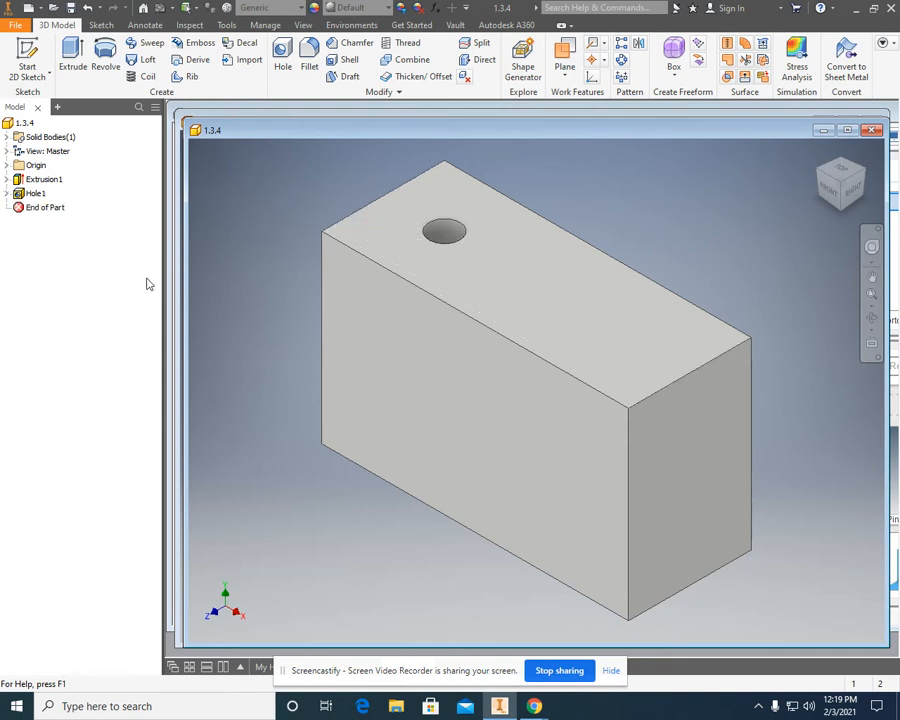
{"action": "left_click", "coordinate": [7, 193]}
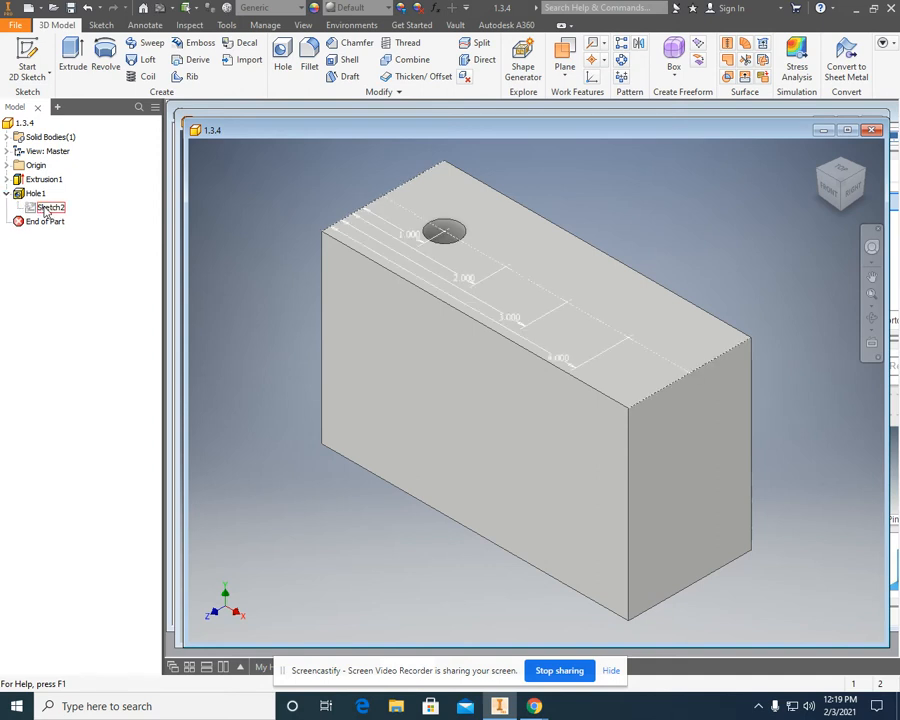
{"action": "right_click", "coordinate": [46, 211]}
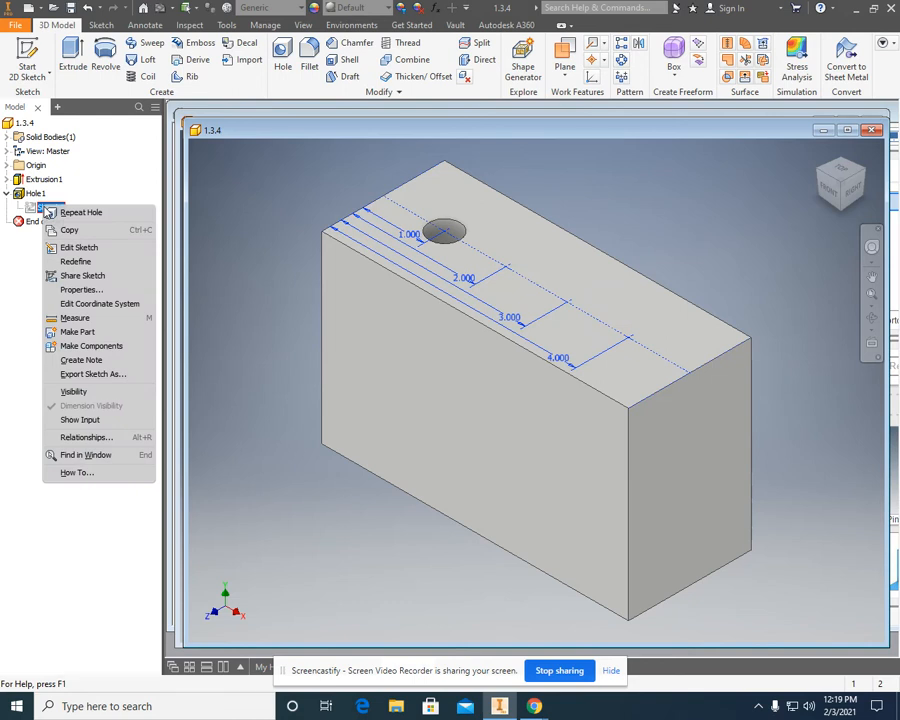
{"action": "left_click", "coordinate": [80, 275]}
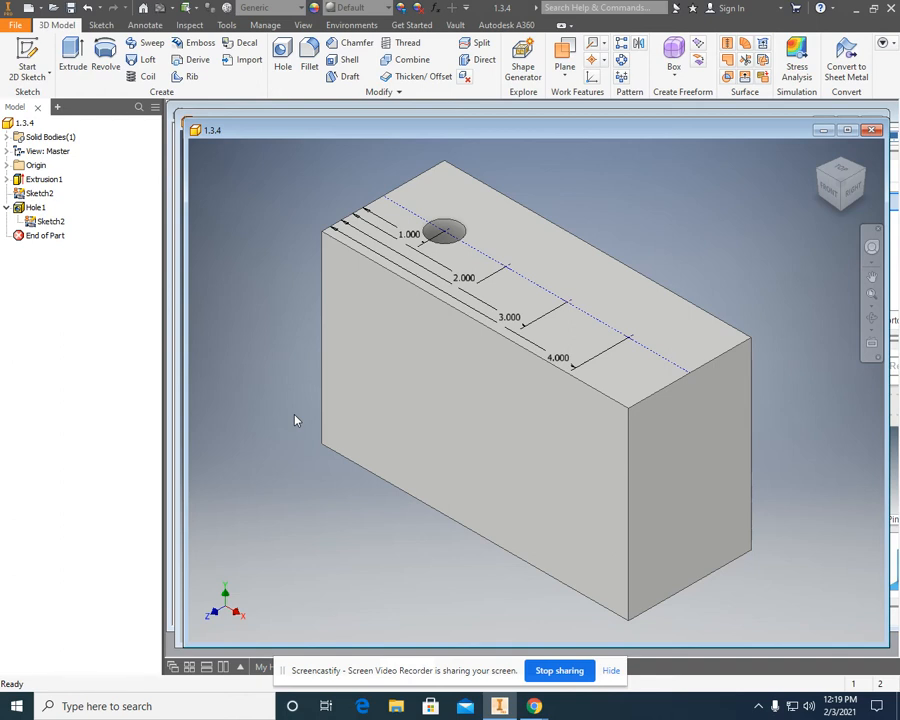
Check the drawing in Chrome and start another Hole with only the point 2 in from the edge as its center.
{"action": "left_click", "coordinate": [532, 706]}
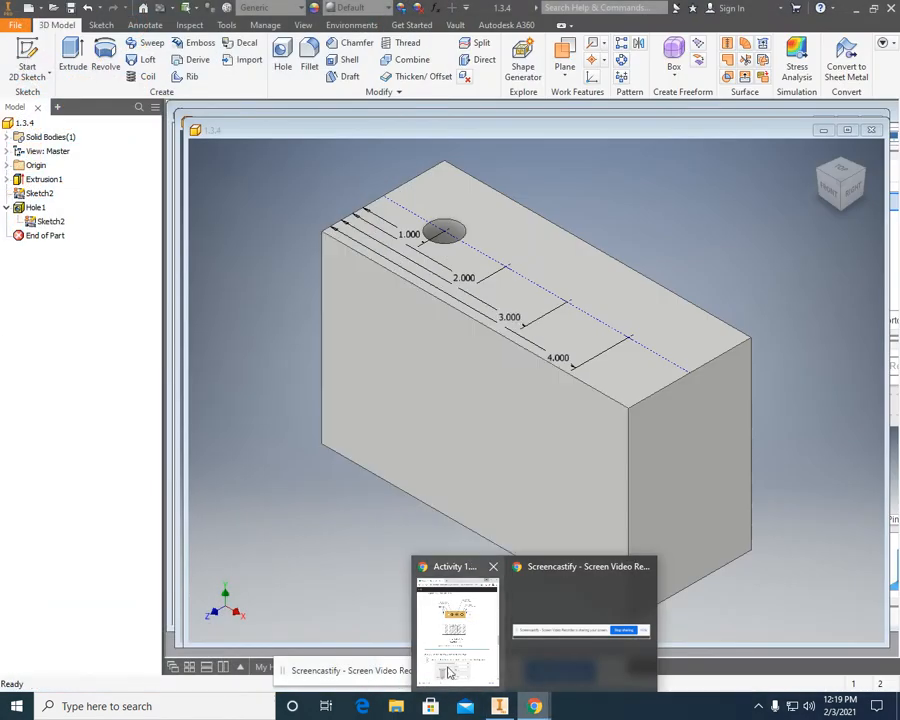
{"action": "left_click", "coordinate": [452, 672]}
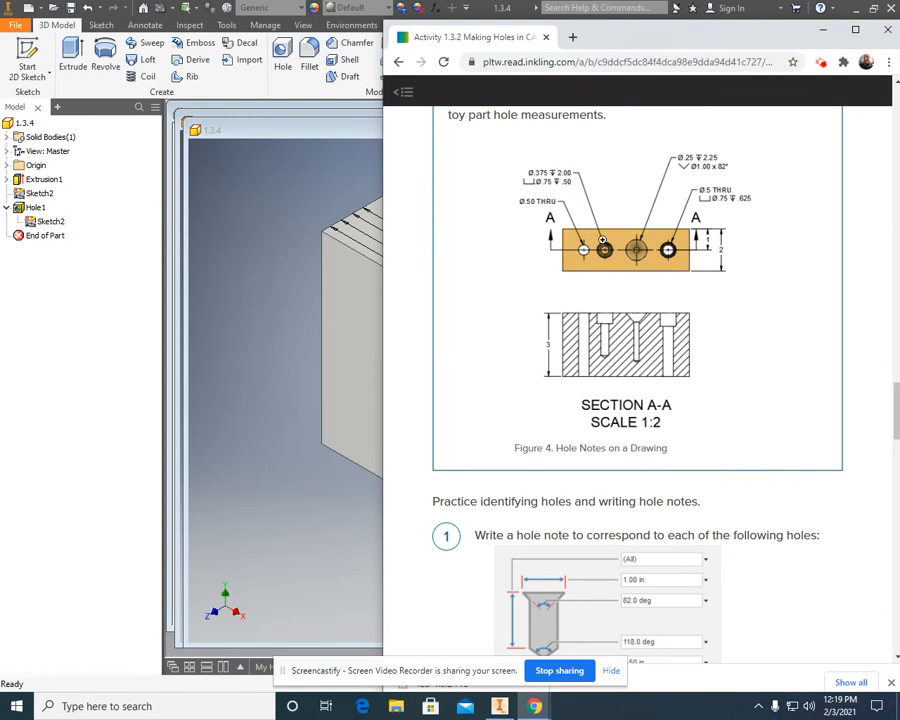
{"action": "left_click", "coordinate": [248, 254]}
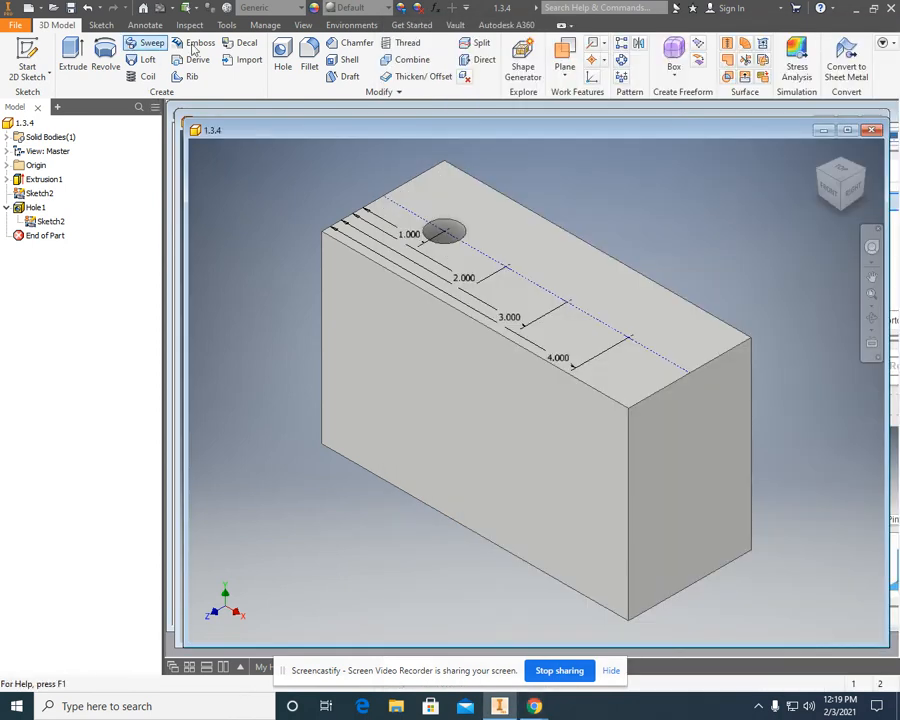
{"action": "left_click", "coordinate": [283, 55]}
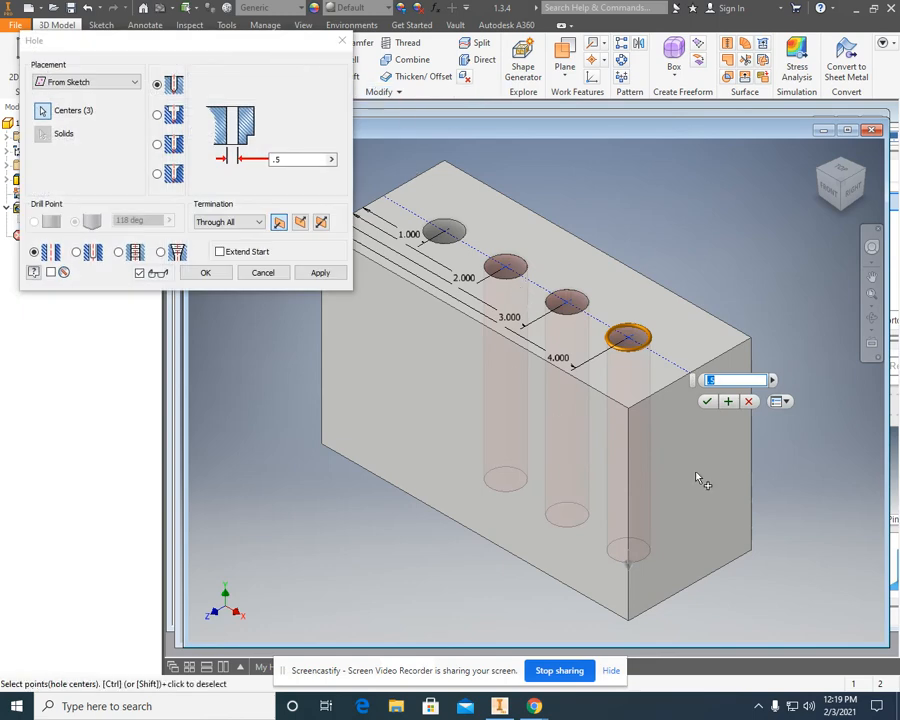
{"action": "left_click", "coordinate": [628, 339], "text": "ctrl"}
{"action": "left_click", "coordinate": [567, 302], "text": "ctrl"}
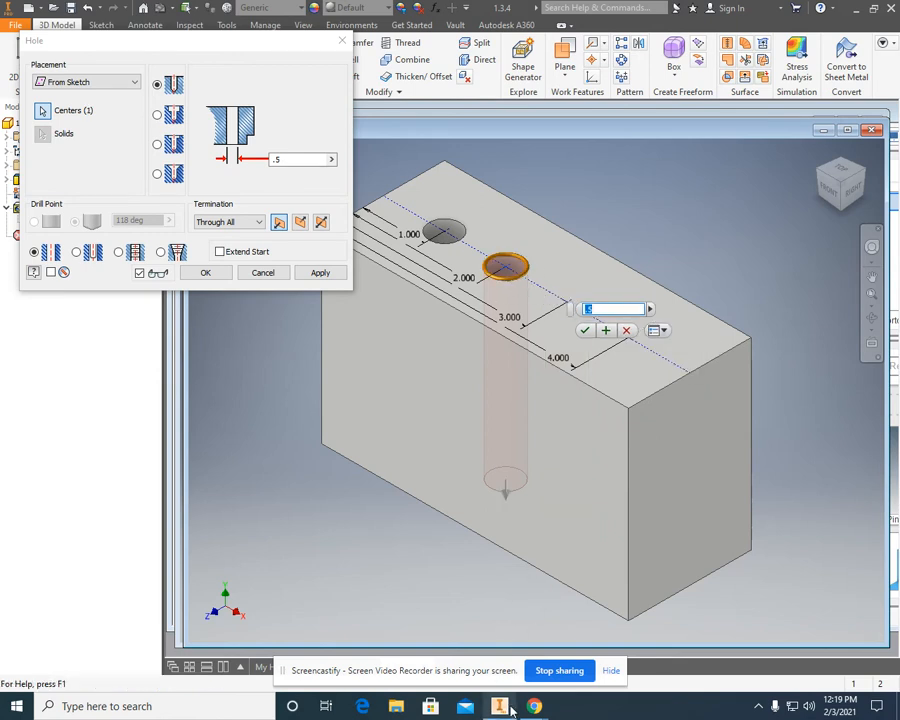
Make the second hole a counterbore following the drawing, with a .75 in counterbore diameter and .5 in counterbore depth.
{"action": "mouse_move", "coordinate": [535, 706]}
{"action": "left_click", "coordinate": [462, 640]}
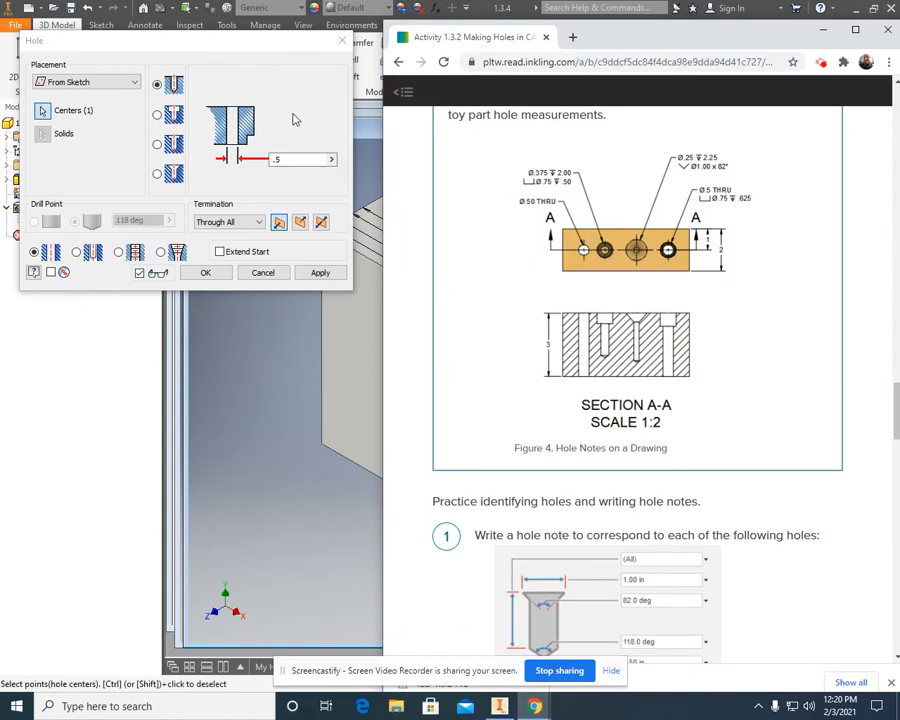
{"action": "left_click", "coordinate": [158, 116]}
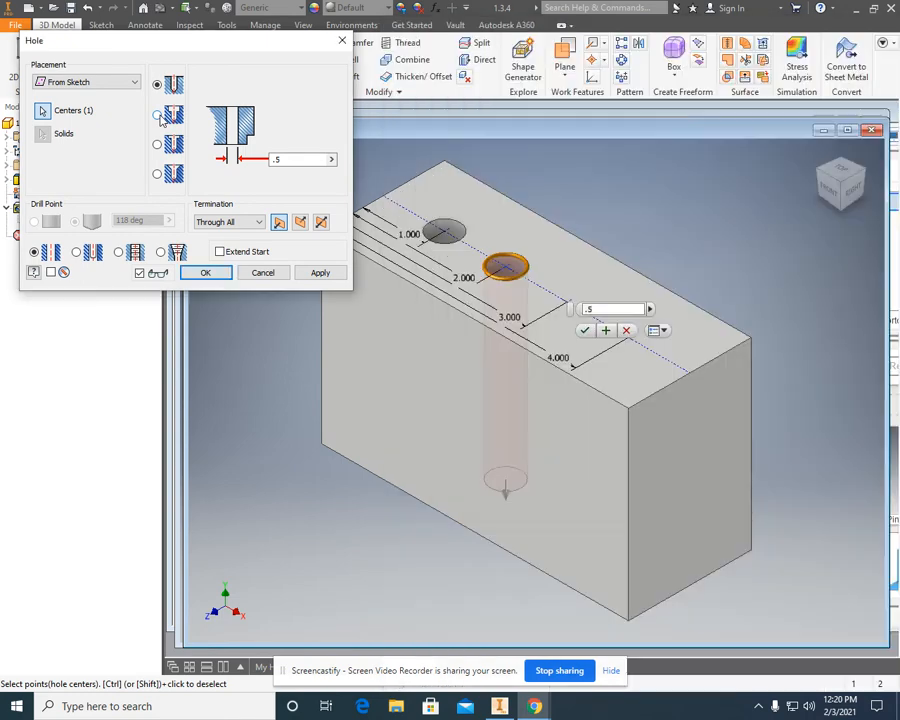
{"action": "left_click", "coordinate": [540, 713]}
{"action": "left_click", "coordinate": [460, 640]}
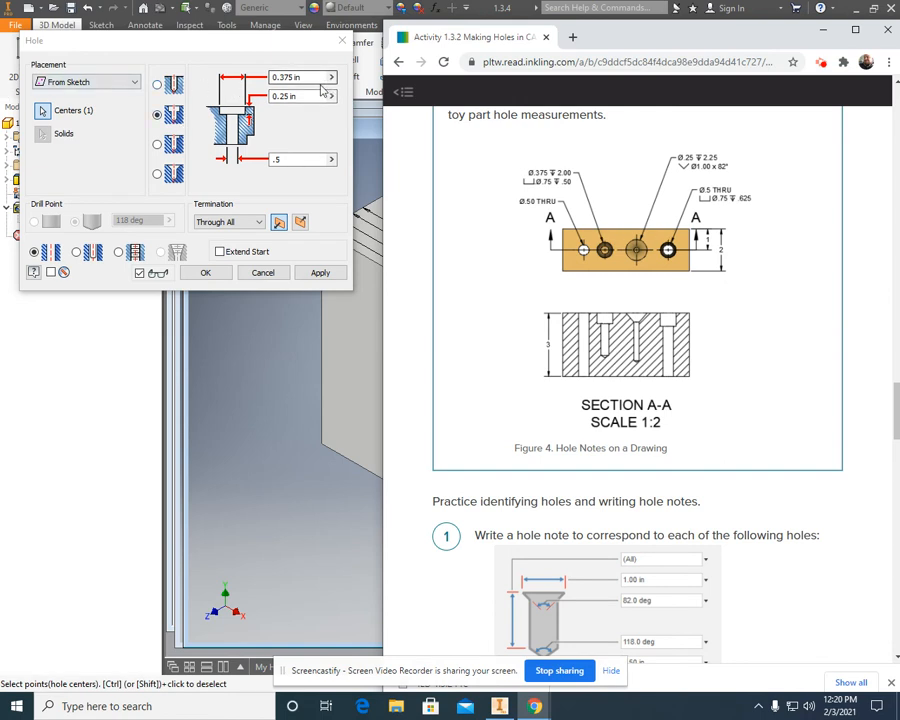
{"action": "left_click", "coordinate": [250, 90]}
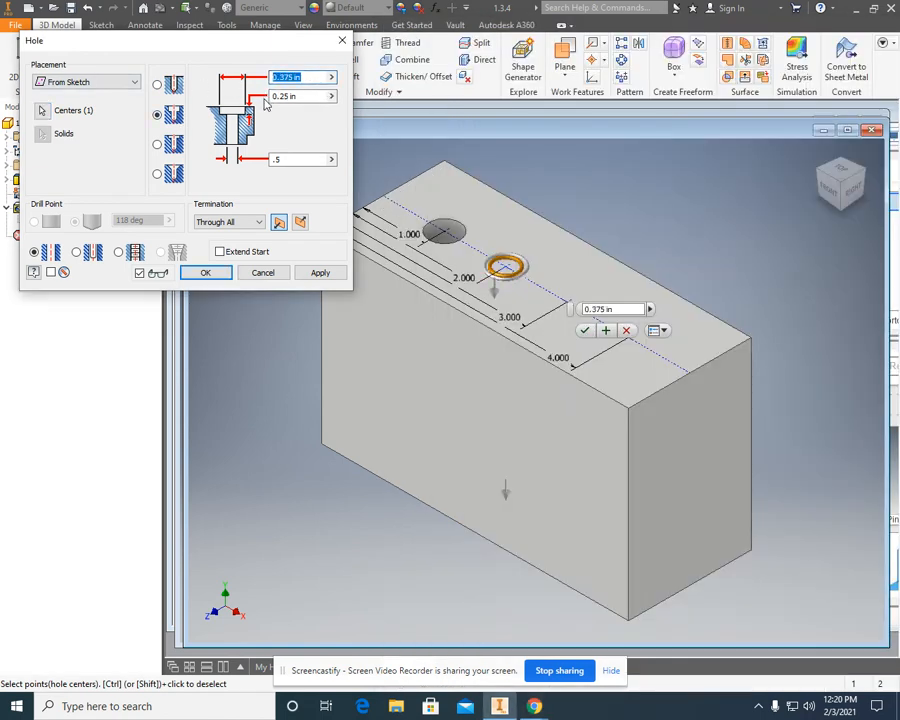
{"action": "type", "text": ".75"}
{"action": "left_click", "coordinate": [270, 96]}
{"action": "type", "text": ".5"}
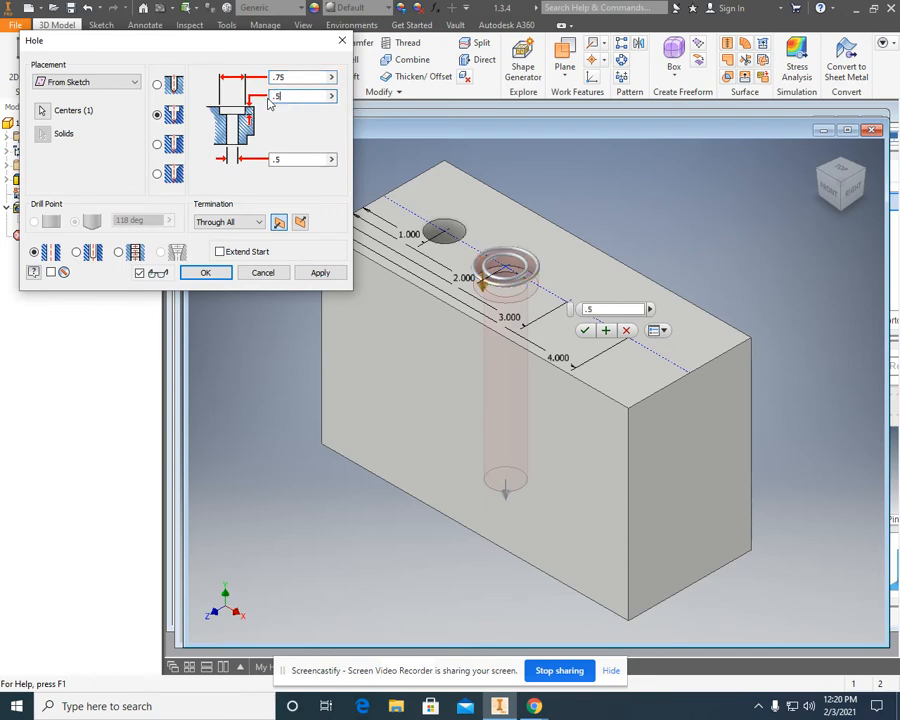
Consult the hole notes drawing in Chrome and set the second hole's termination to Distance.
{"action": "mouse_move", "coordinate": [537, 706]}
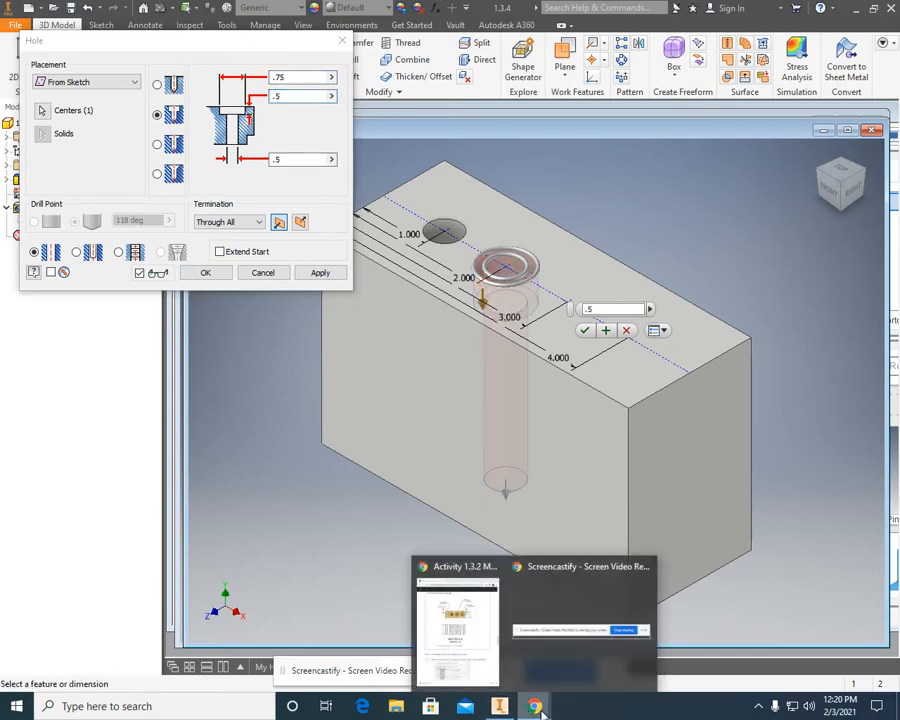
{"action": "left_click", "coordinate": [474, 620]}
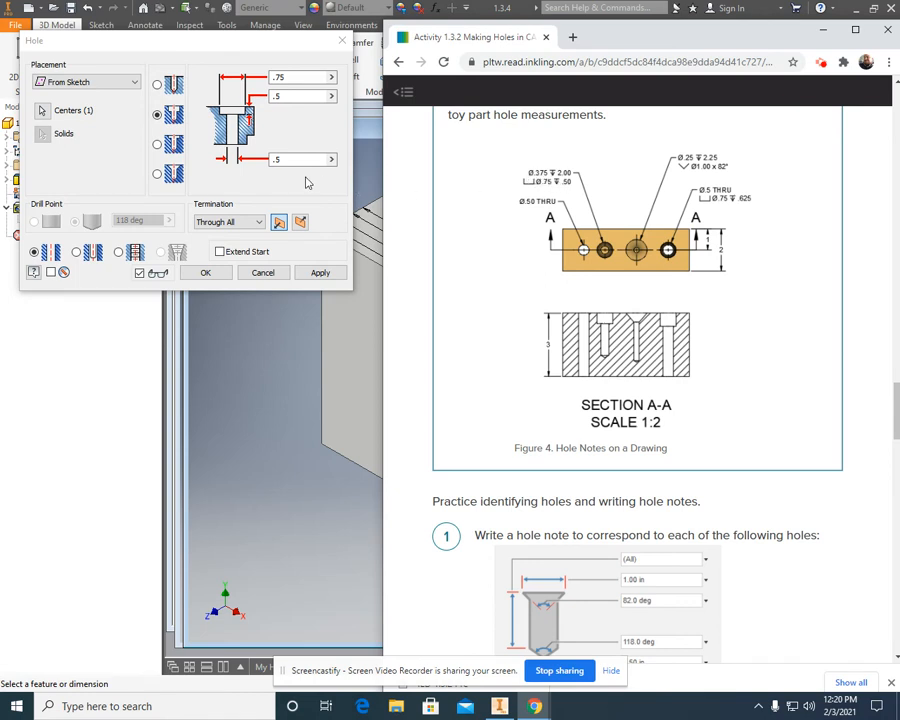
{"action": "left_click", "coordinate": [240, 231]}
{"action": "left_click", "coordinate": [240, 231]}
{"action": "left_click", "coordinate": [240, 236]}
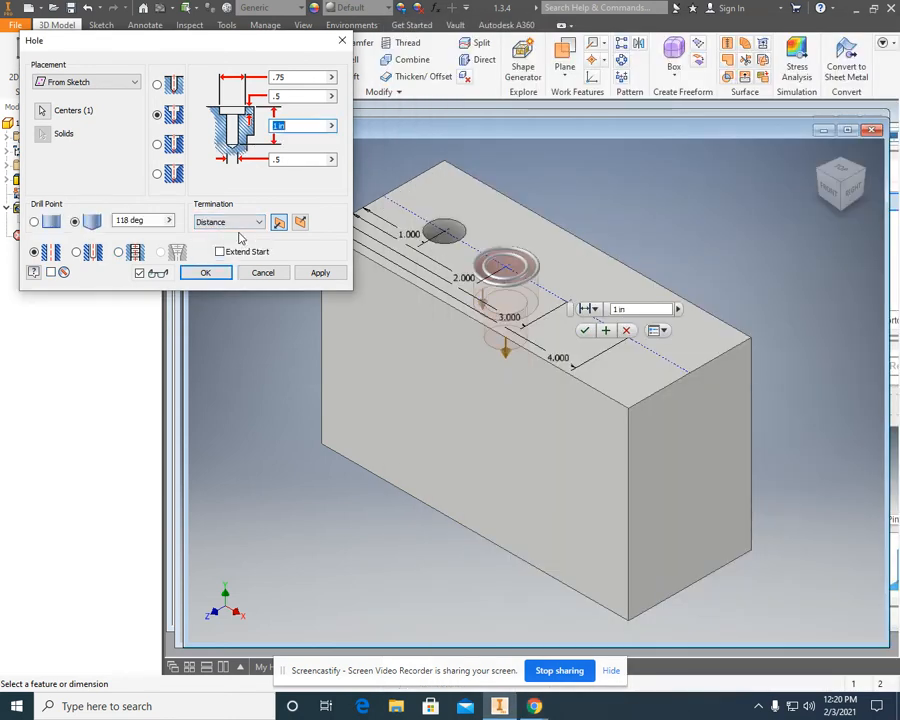
Recheck the drawing in Chrome and create the counterbored second hole with a .375 in diameter and 2 in depth.
{"action": "left_click", "coordinate": [535, 706]}
{"action": "left_click", "coordinate": [485, 670]}
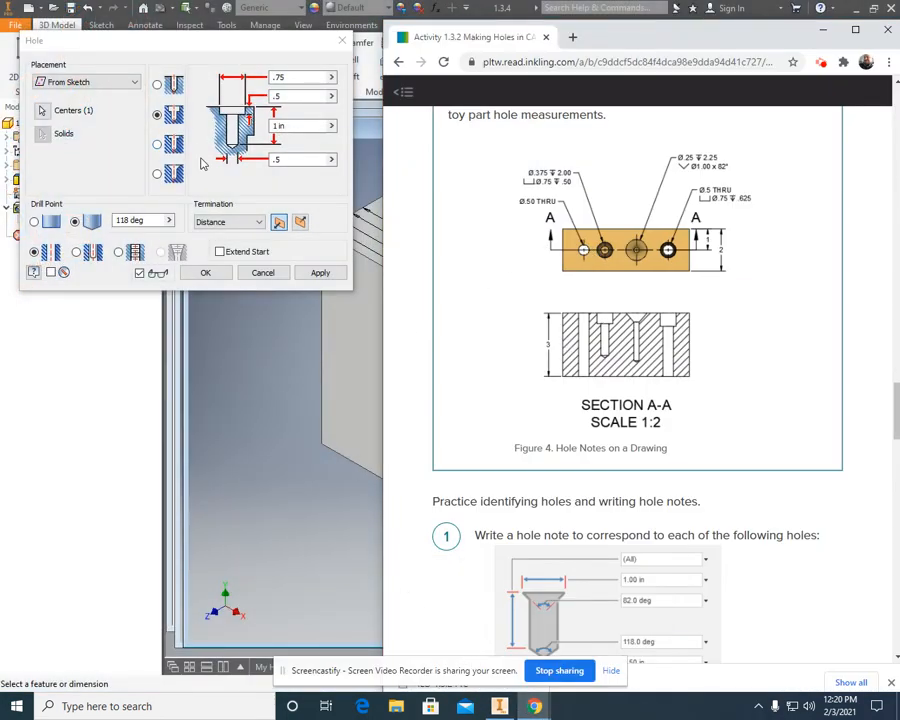
{"action": "double_click", "coordinate": [286, 158]}
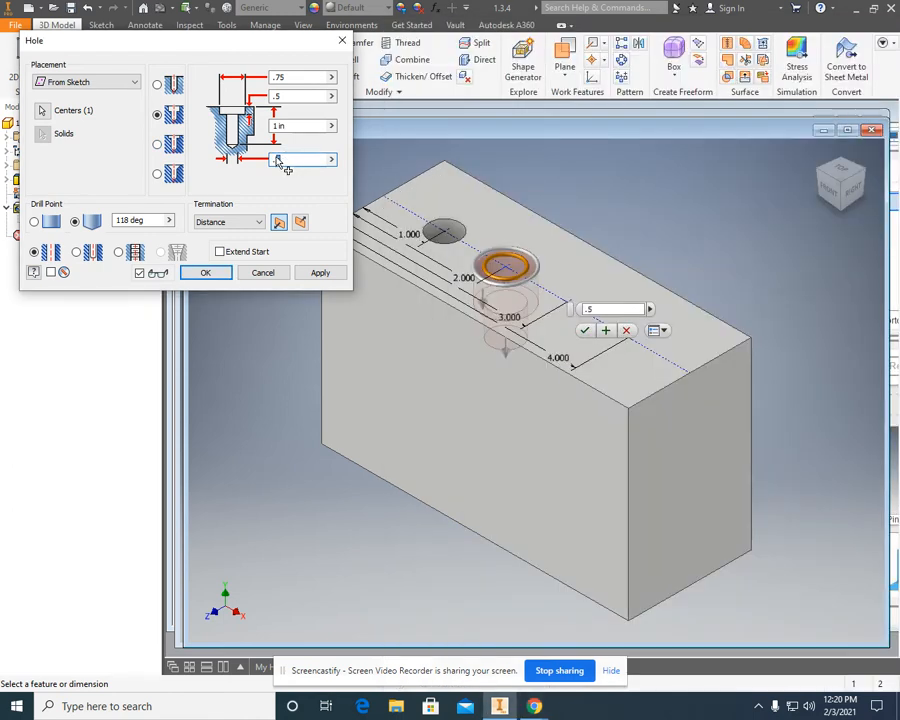
{"action": "type", "text": ".375"}
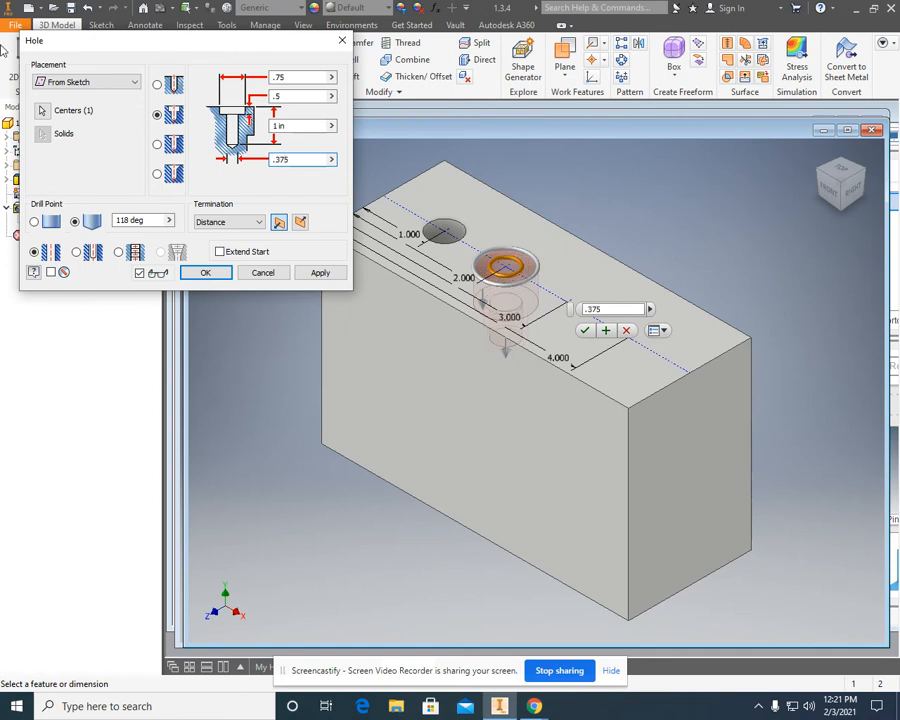
{"action": "double_click", "coordinate": [281, 125]}
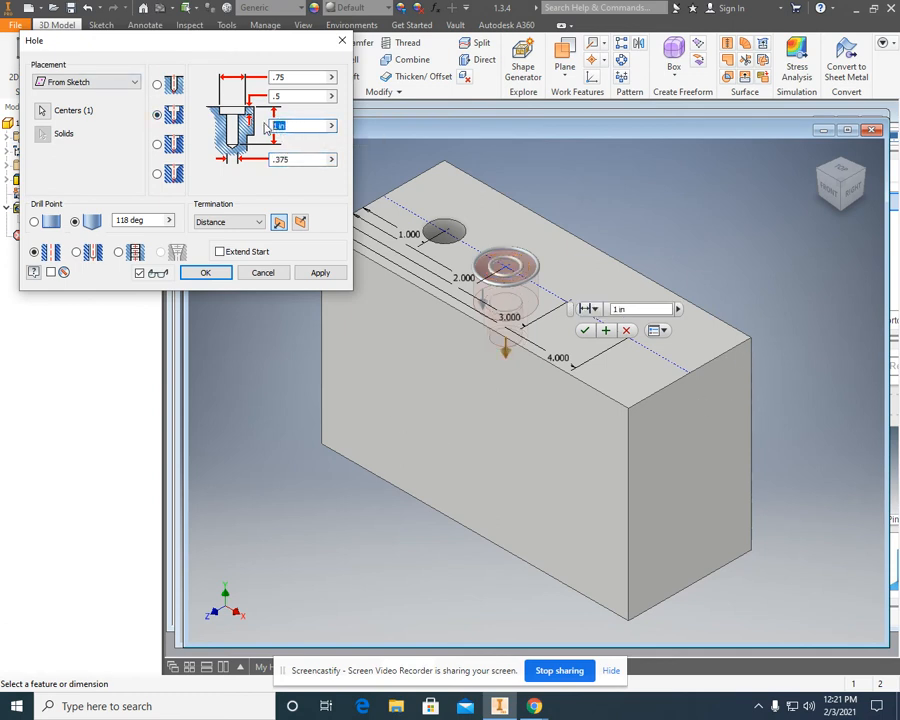
{"action": "type", "text": "2"}
{"action": "left_click", "coordinate": [316, 274]}
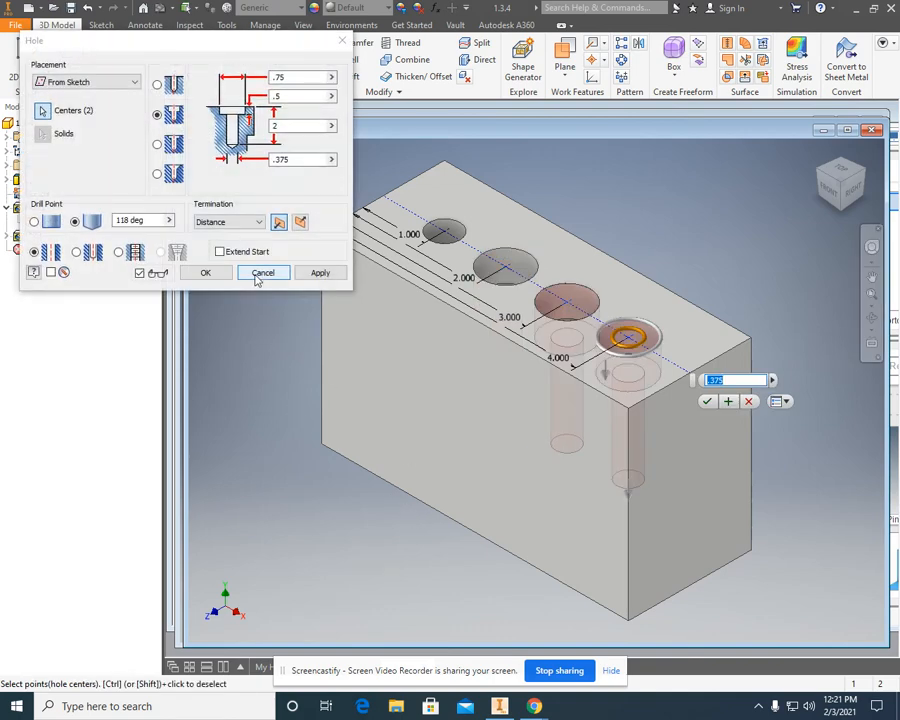
{"action": "left_click", "coordinate": [262, 273]}
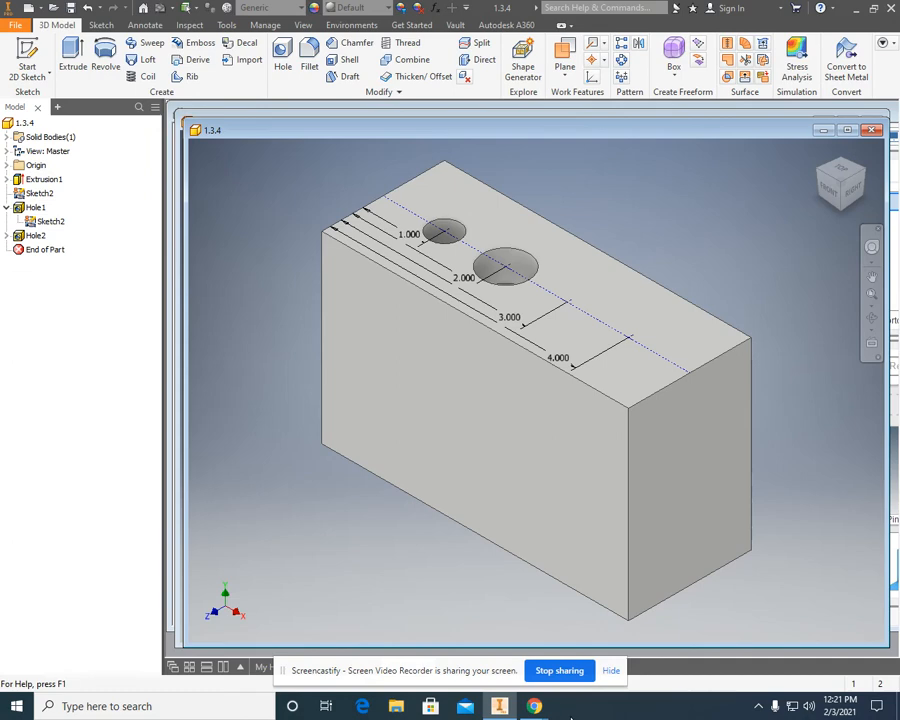
Review the drawing in Chrome and start a countersink Hole with only the point 3 in from the edge as its center.
{"action": "mouse_move", "coordinate": [537, 708]}
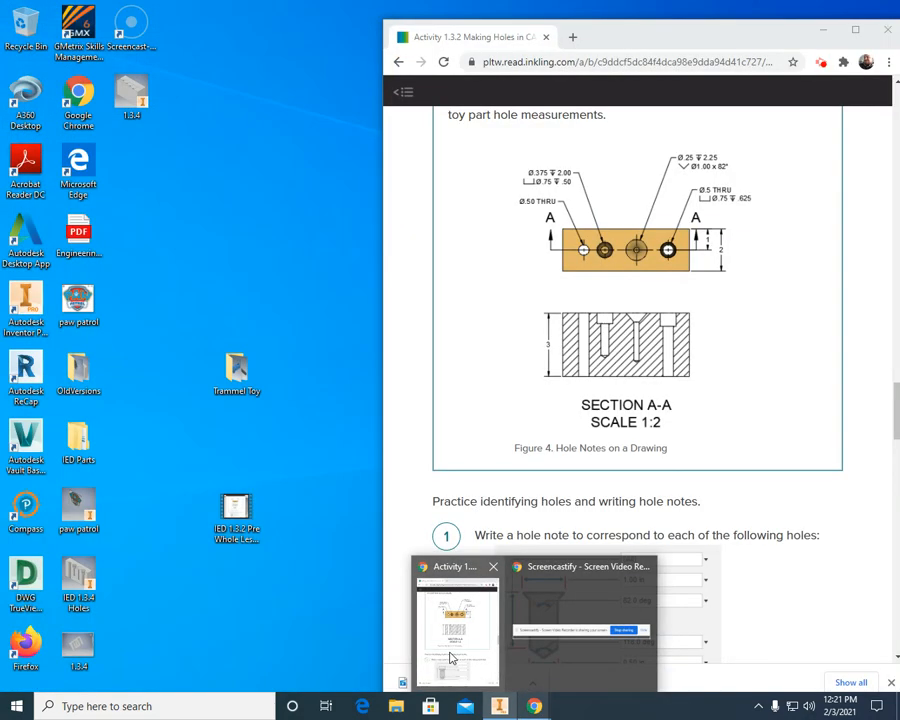
{"action": "left_click", "coordinate": [448, 657]}
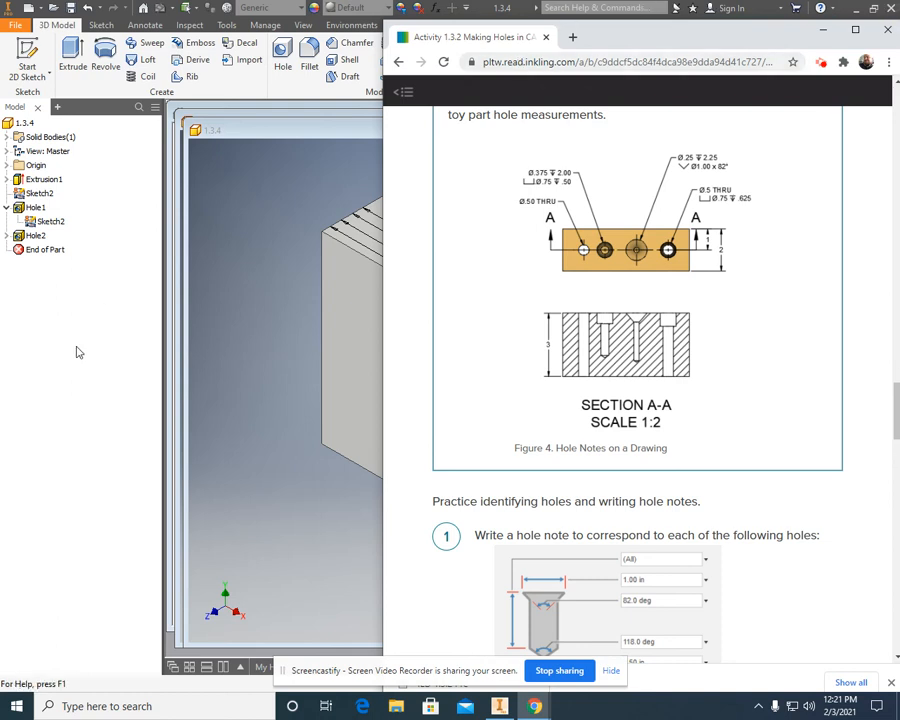
{"action": "left_click", "coordinate": [265, 348]}
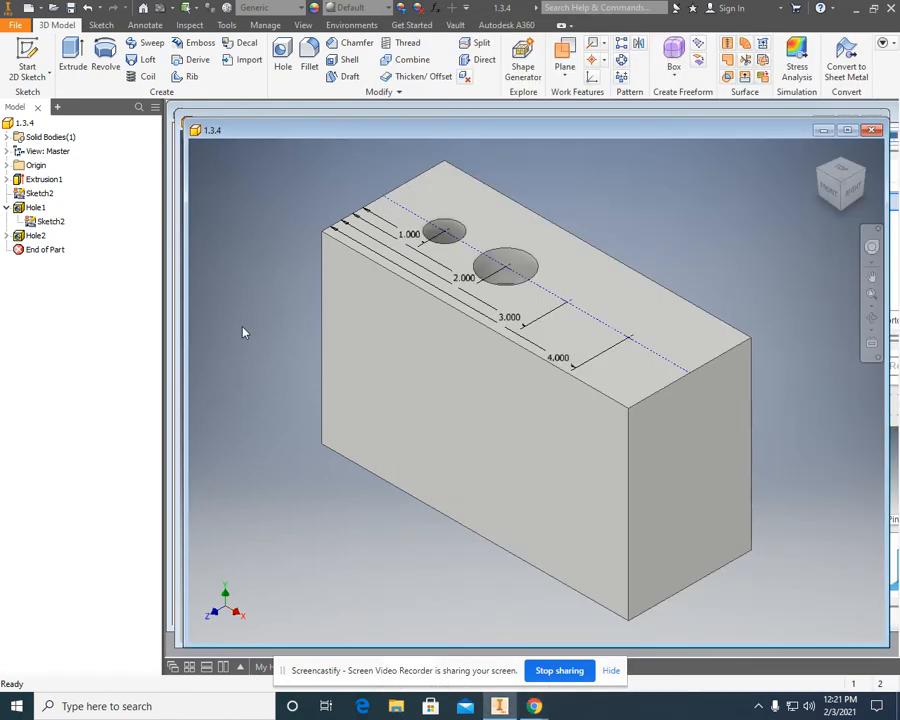
{"action": "left_click", "coordinate": [283, 57]}
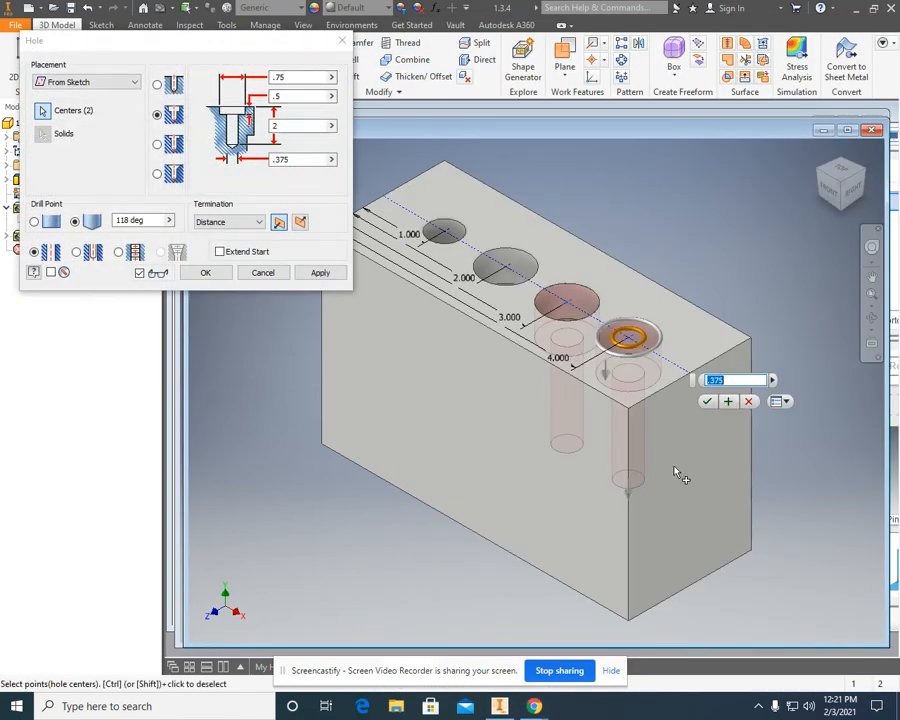
{"action": "left_click", "coordinate": [632, 338], "text": "ctrl"}
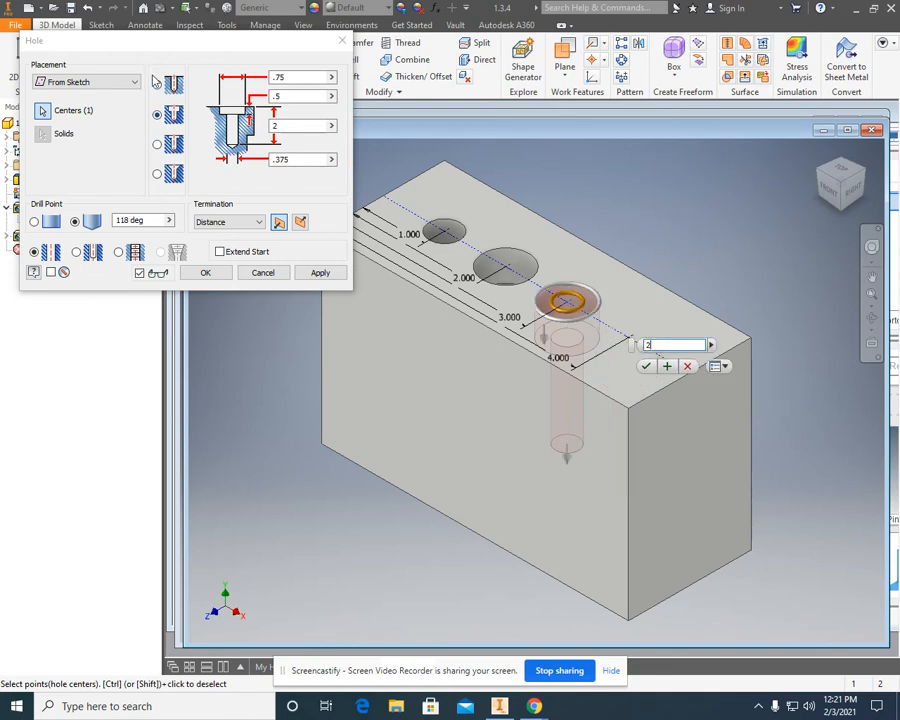
{"action": "left_click", "coordinate": [158, 175]}
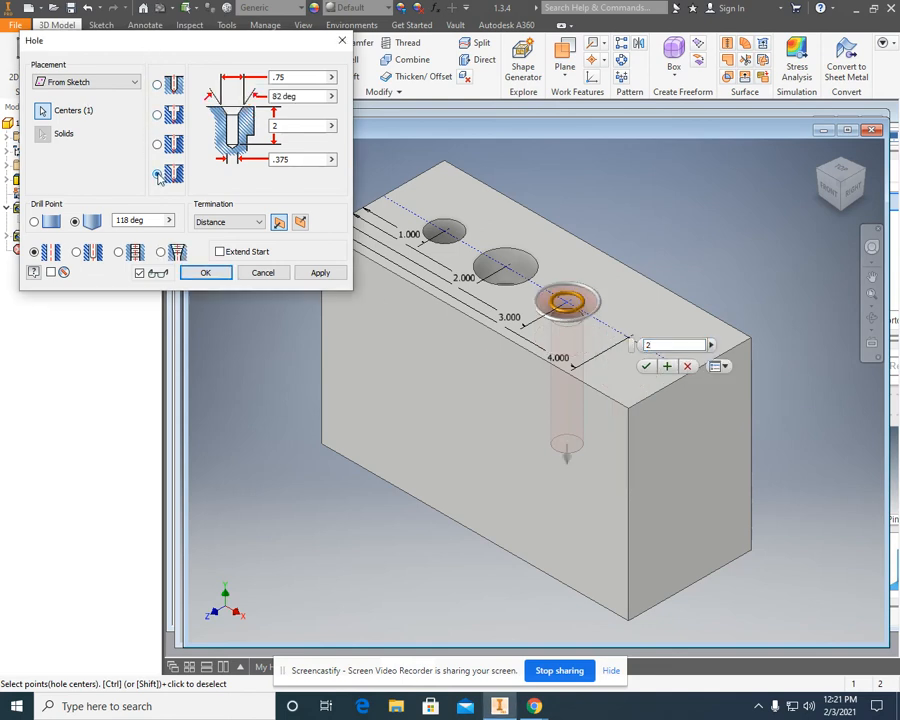
Following the drawing in Chrome, set the third hole's countersink diameter to 1 in and its depth to 2.25 in.
{"action": "left_click", "coordinate": [535, 706]}
{"action": "left_click", "coordinate": [477, 645]}
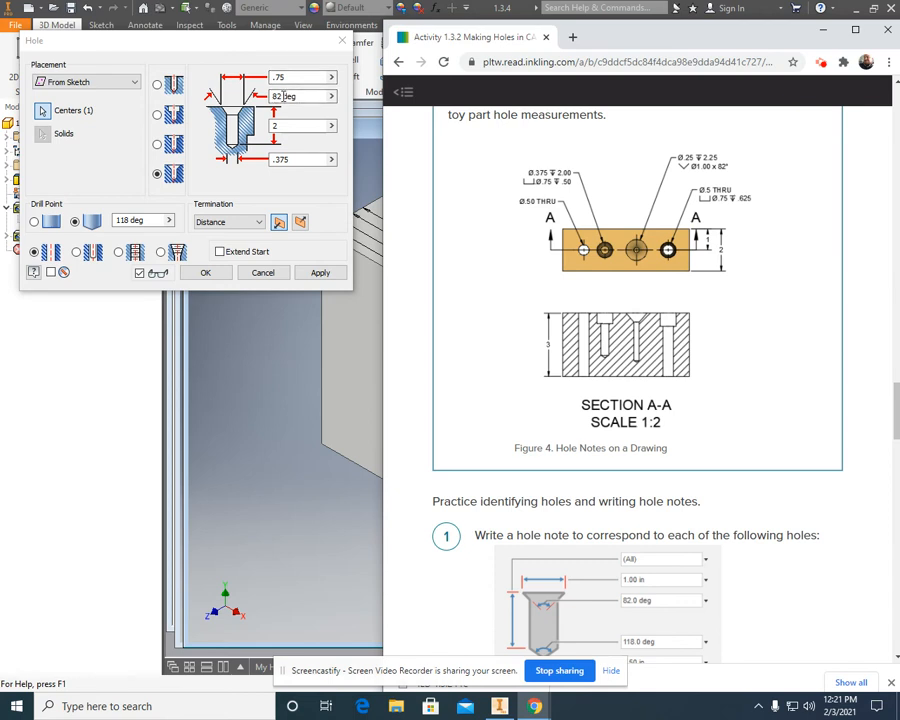
{"action": "left_click", "coordinate": [278, 79]}
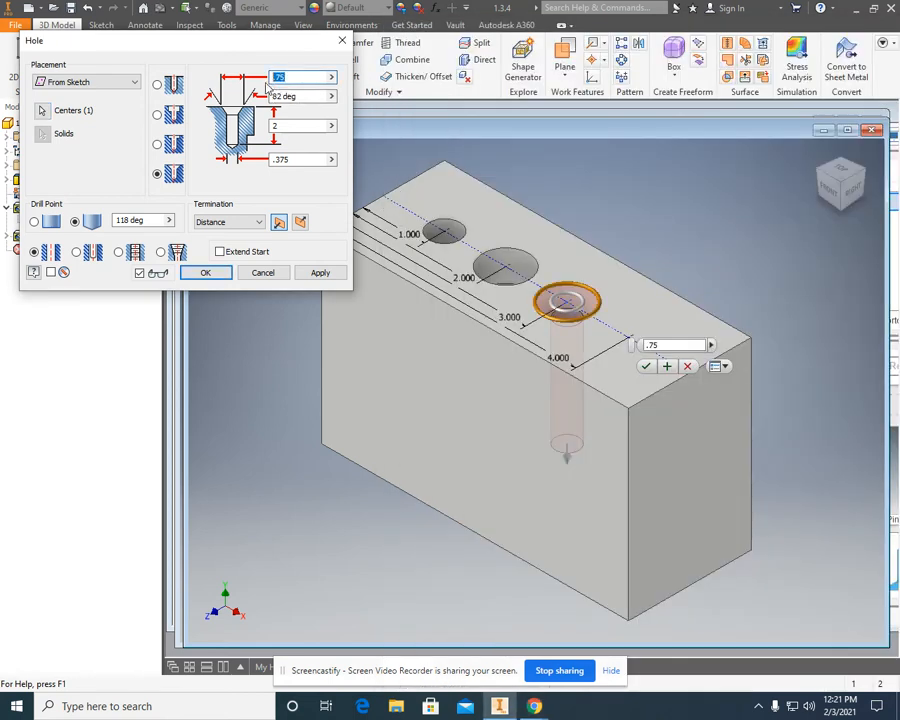
{"action": "type", "text": "1"}
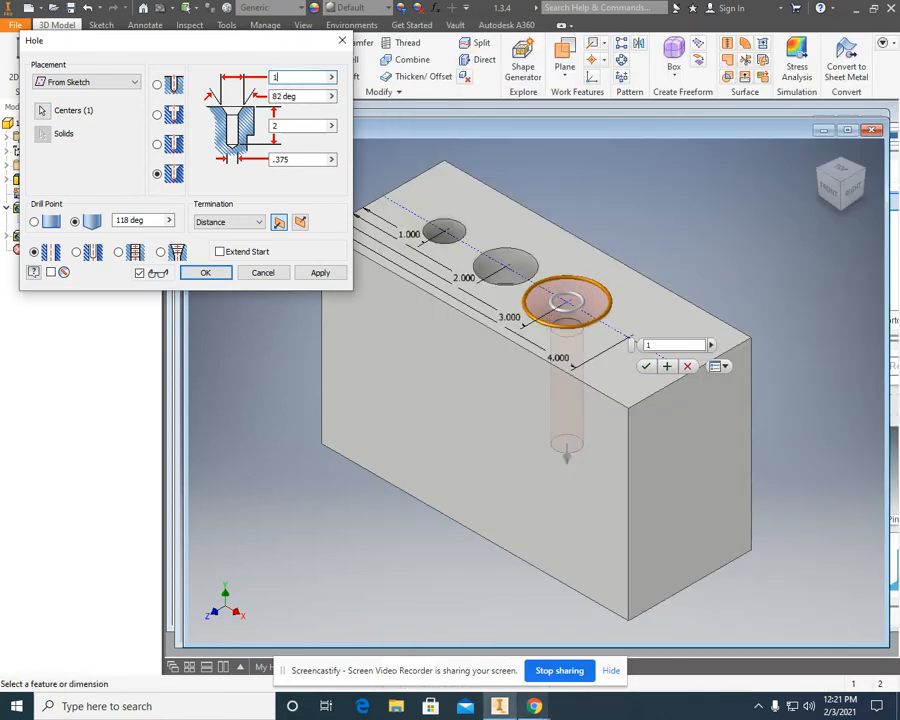
{"action": "mouse_move", "coordinate": [535, 706]}
{"action": "left_click", "coordinate": [446, 637]}
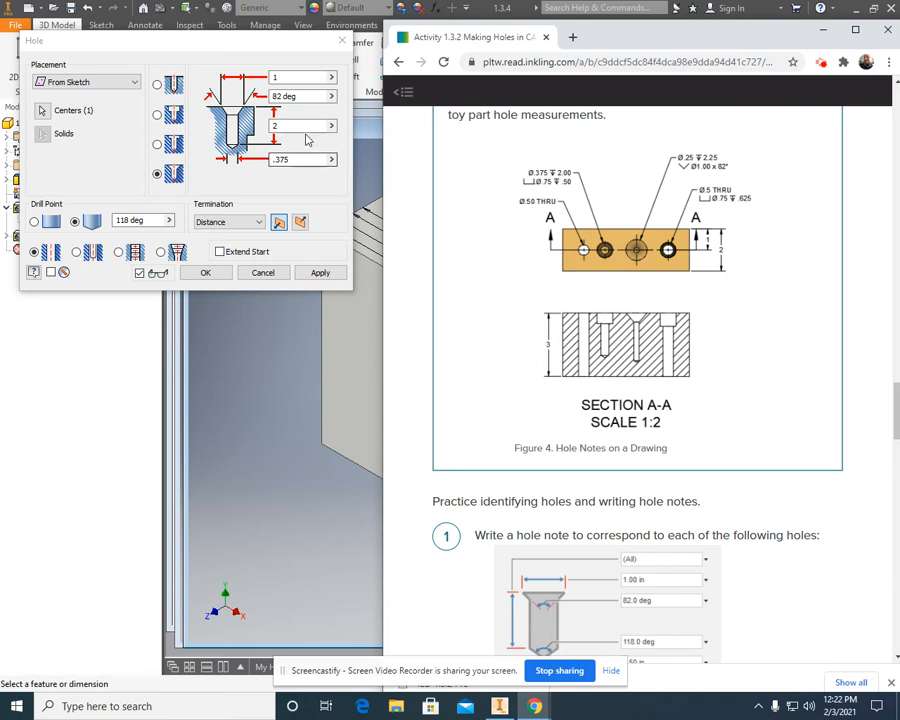
{"action": "double_click", "coordinate": [273, 125]}
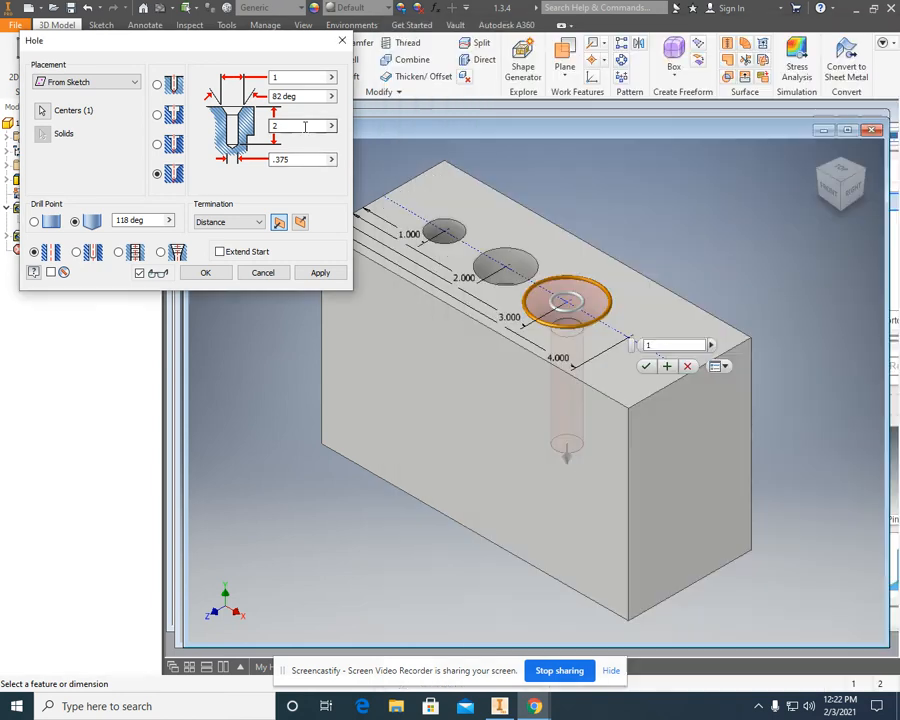
{"action": "type", "text": "2.25"}
{"action": "key", "text": "Tab"}
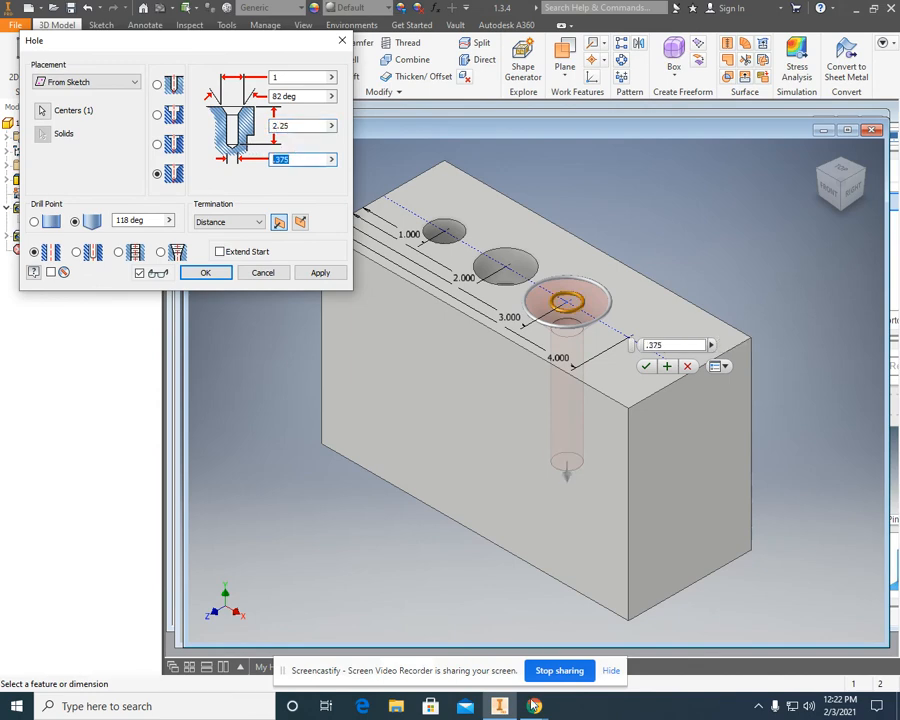
Set the third hole's diameter to .25 in per the drawing in Chrome and create only that countersunk hole.
{"action": "mouse_move", "coordinate": [535, 706]}
{"action": "left_click", "coordinate": [484, 655]}
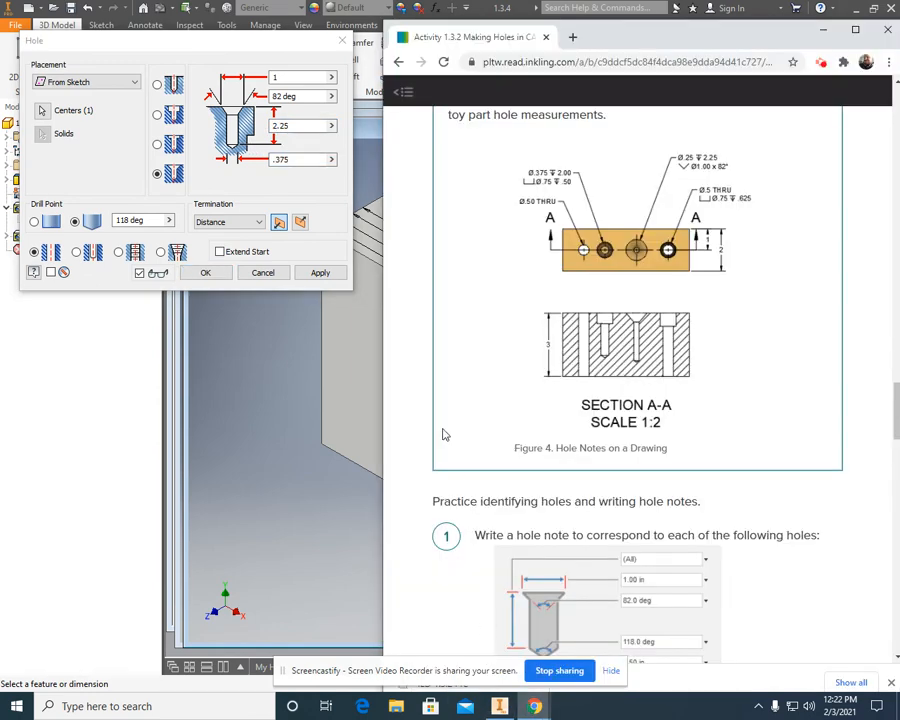
{"action": "left_click_drag", "start_coordinate": [304, 159], "coordinate": [267, 161]}
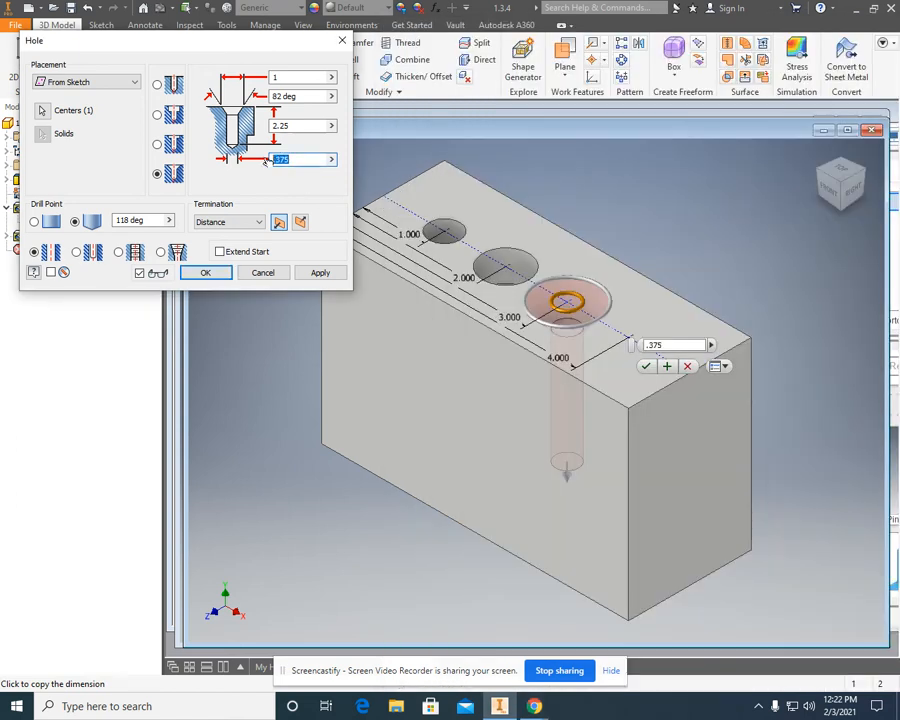
{"action": "type", "text": ".25"}
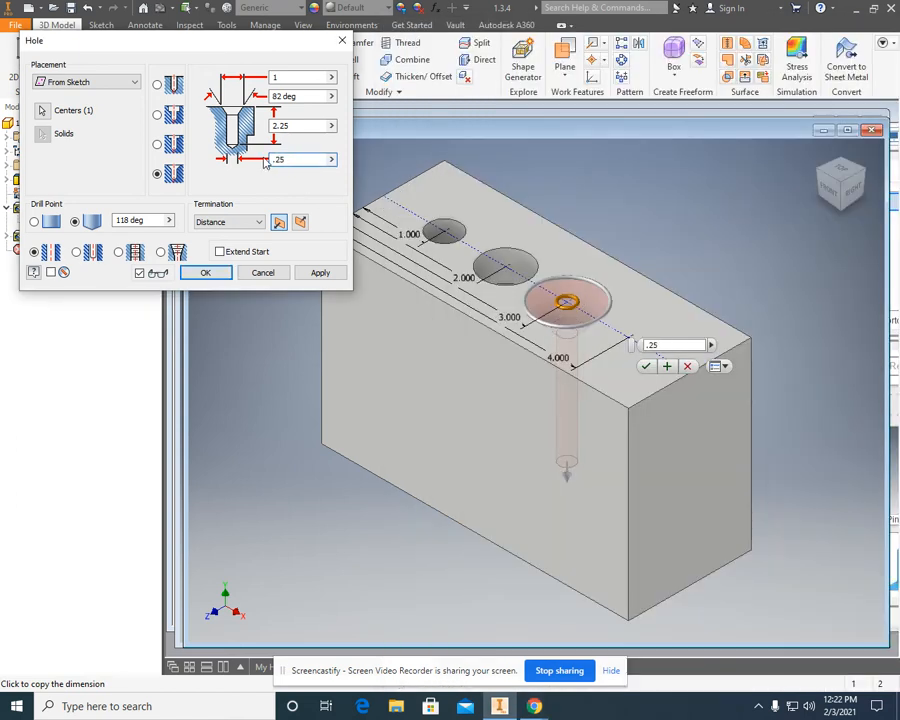
{"action": "left_click", "coordinate": [535, 706]}
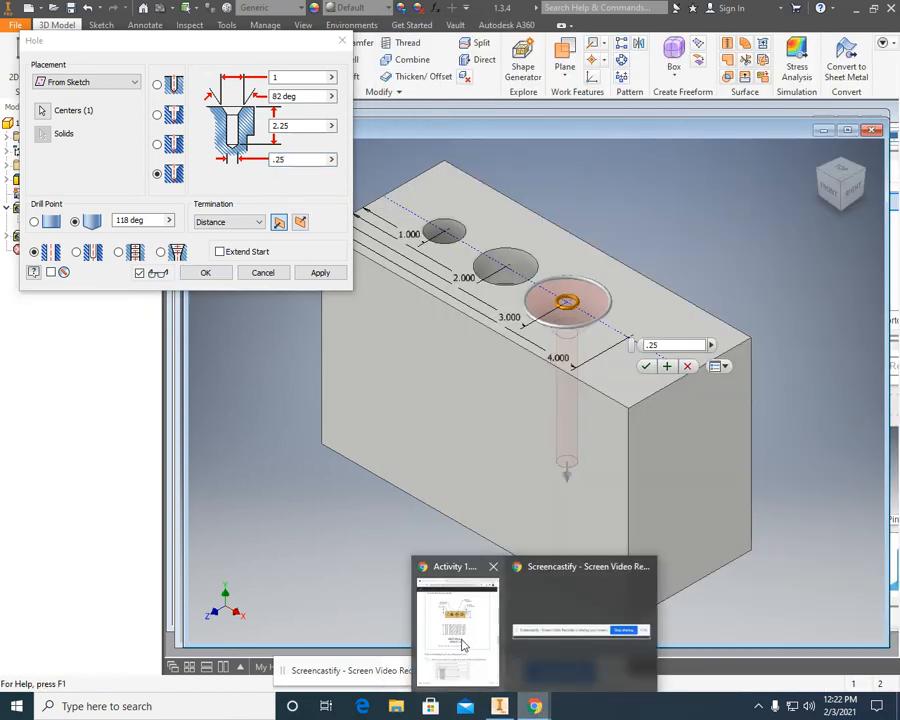
{"action": "left_click", "coordinate": [535, 706]}
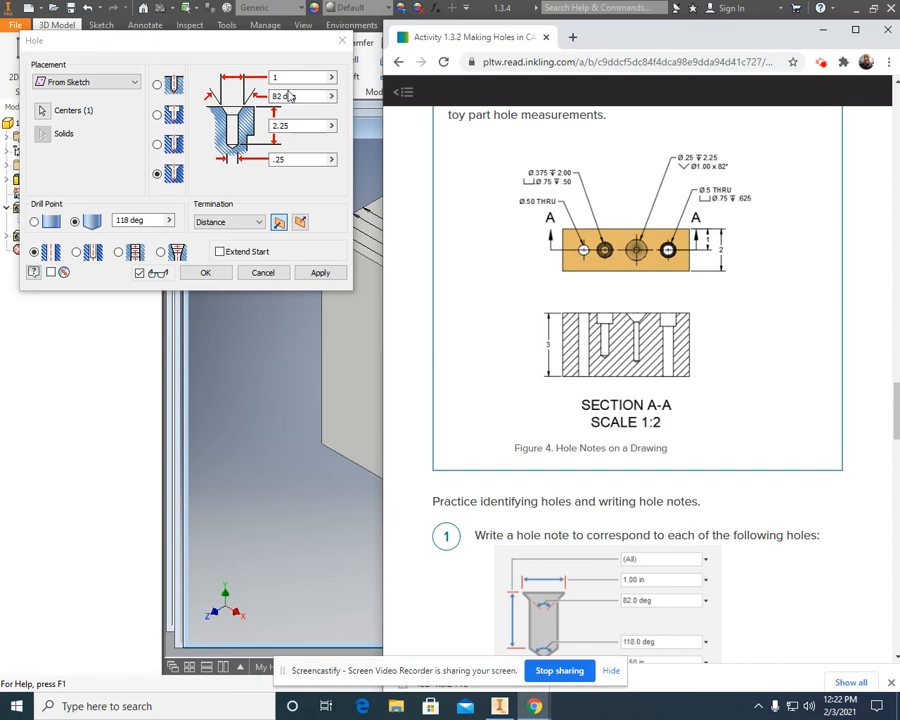
{"action": "left_click", "coordinate": [318, 272]}
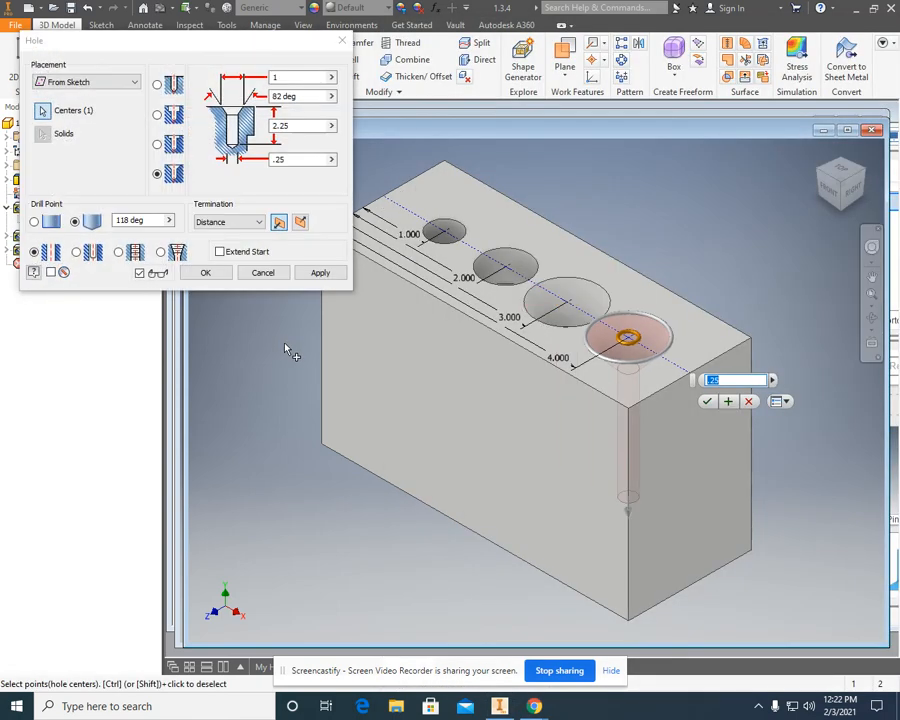
{"action": "left_click", "coordinate": [263, 272]}
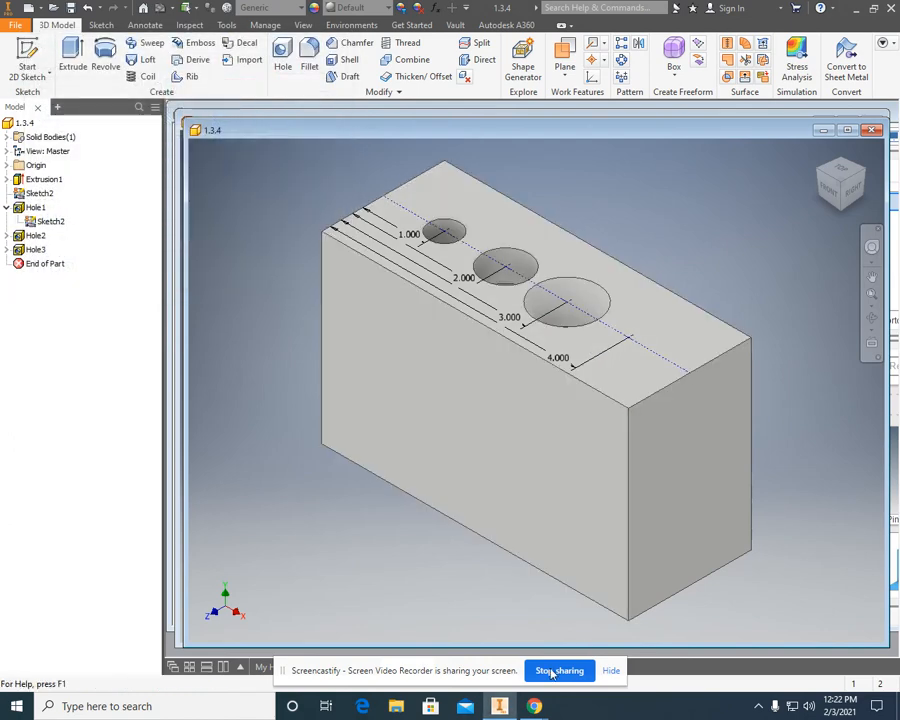
Check the drawing in Chrome and start a counterbore Hole at the remaining point 4 in from the edge.
{"action": "mouse_move", "coordinate": [535, 706]}
{"action": "left_click", "coordinate": [463, 641]}
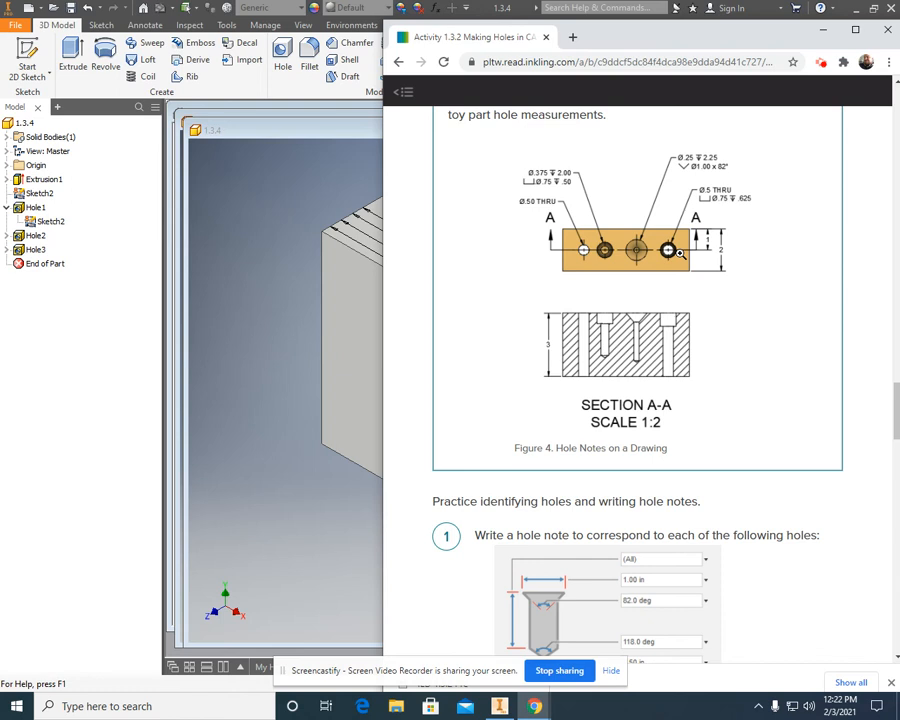
{"action": "left_click", "coordinate": [283, 52]}
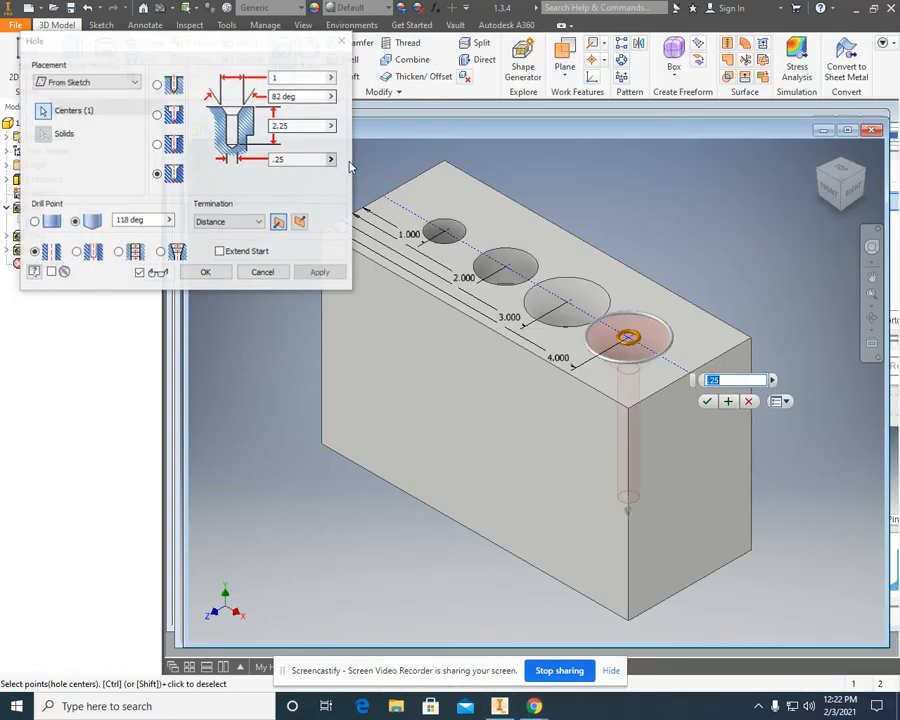
{"action": "left_click", "coordinate": [157, 114]}
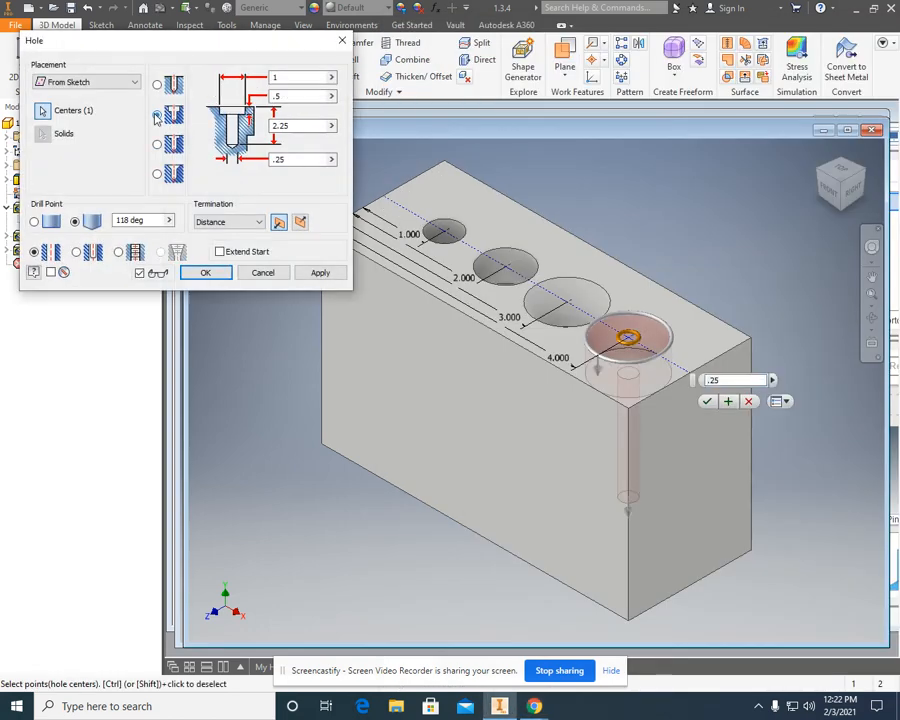
Check the fourth hole's note on the drawing in Chrome and set its termination to Through All.
{"action": "mouse_move", "coordinate": [535, 706]}
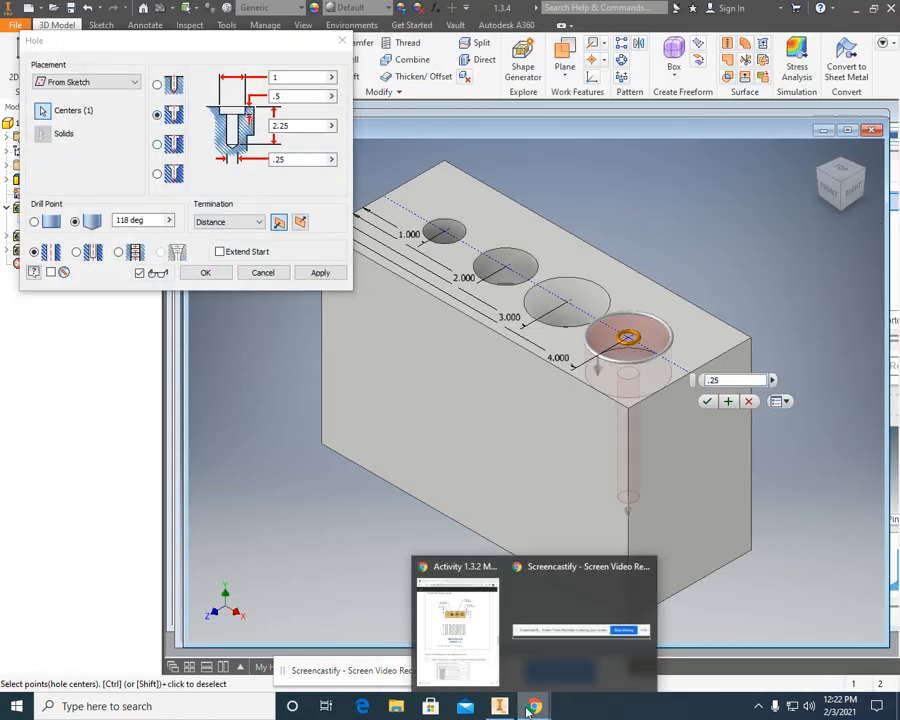
{"action": "left_click", "coordinate": [455, 640]}
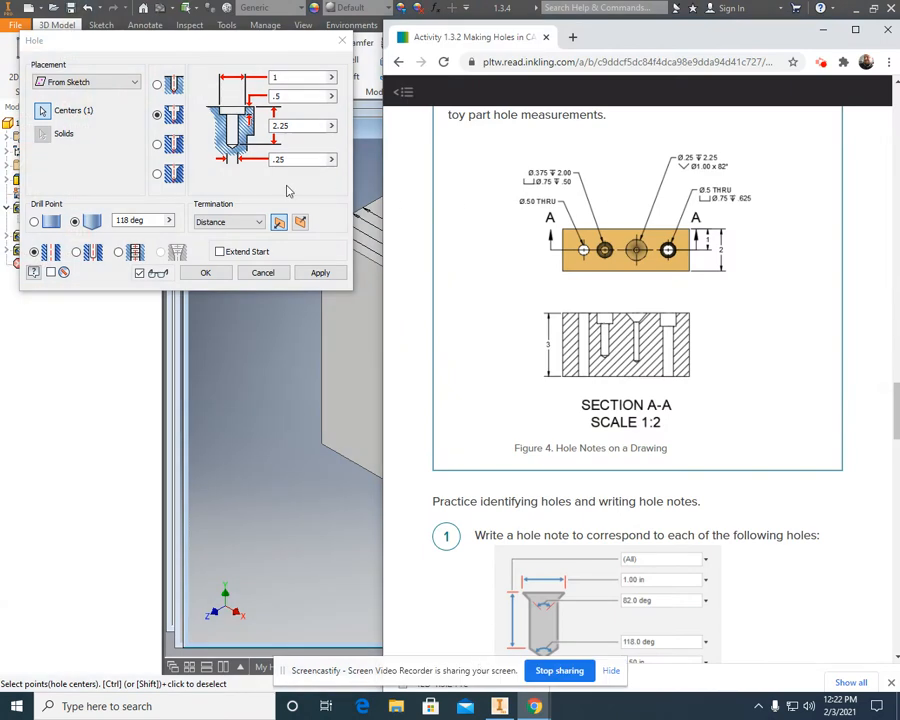
{"action": "left_click", "coordinate": [232, 222]}
{"action": "left_click", "coordinate": [236, 246]}
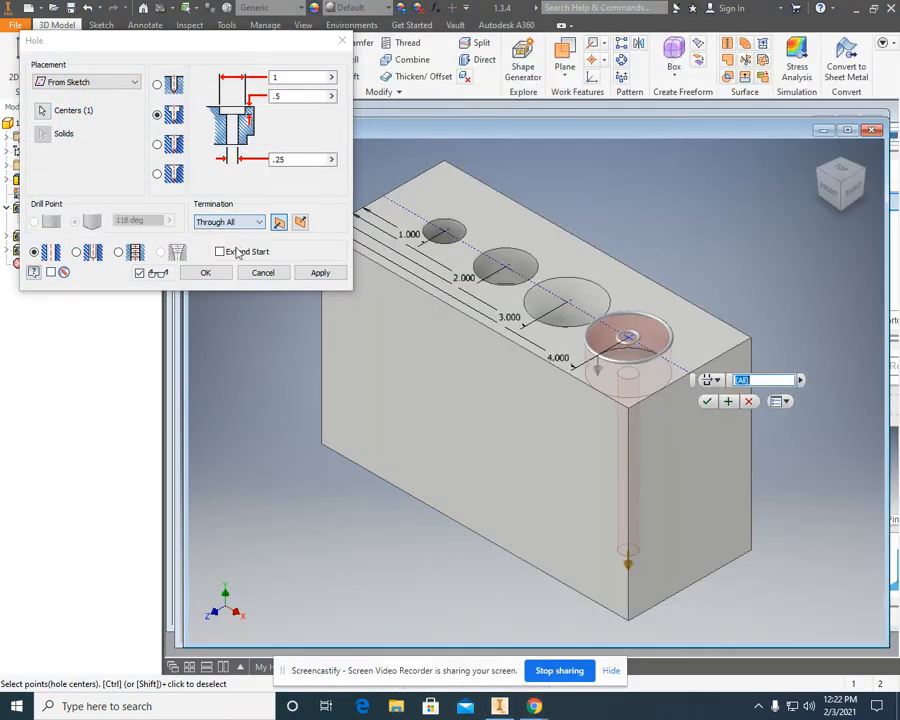
Following the drawing in Chrome, set the fourth hole's counterbore diameter to .75 in and its counterbore depth to .625 in.
{"action": "mouse_move", "coordinate": [535, 706]}
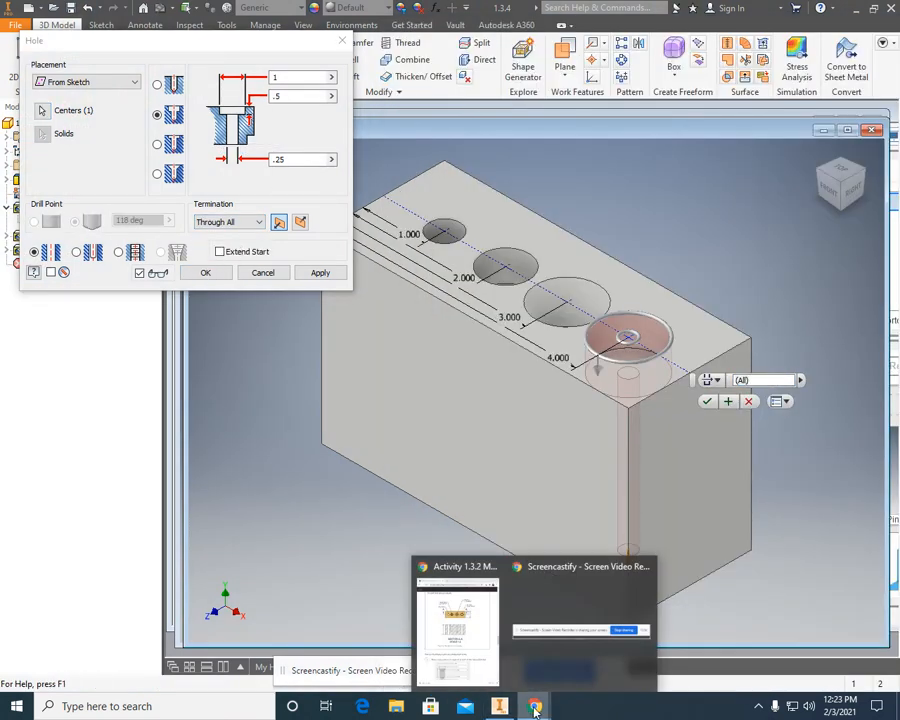
{"action": "left_click", "coordinate": [488, 663]}
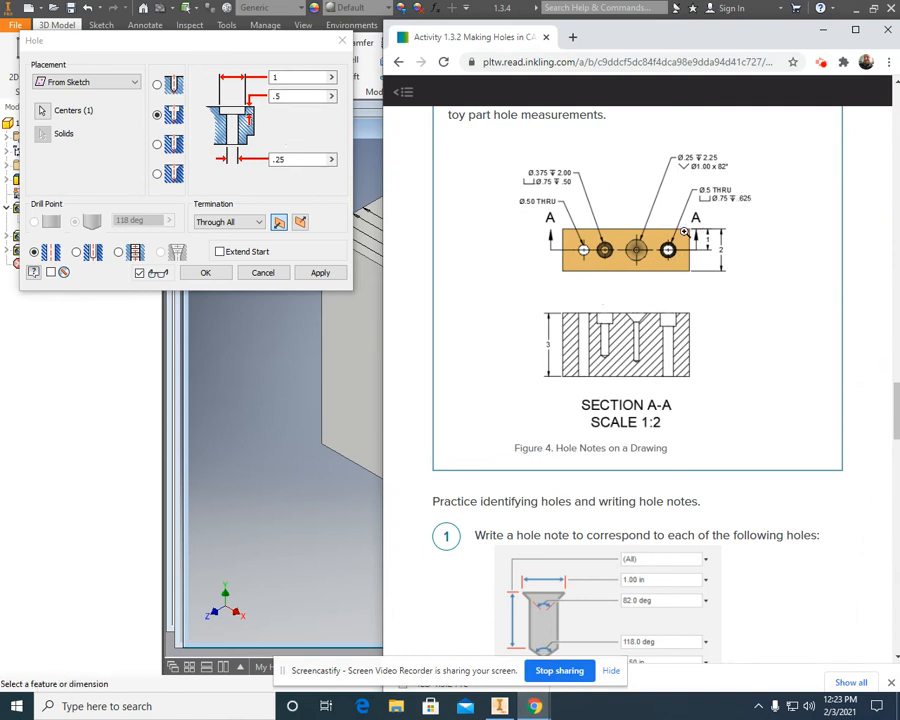
{"action": "left_click", "coordinate": [272, 79]}
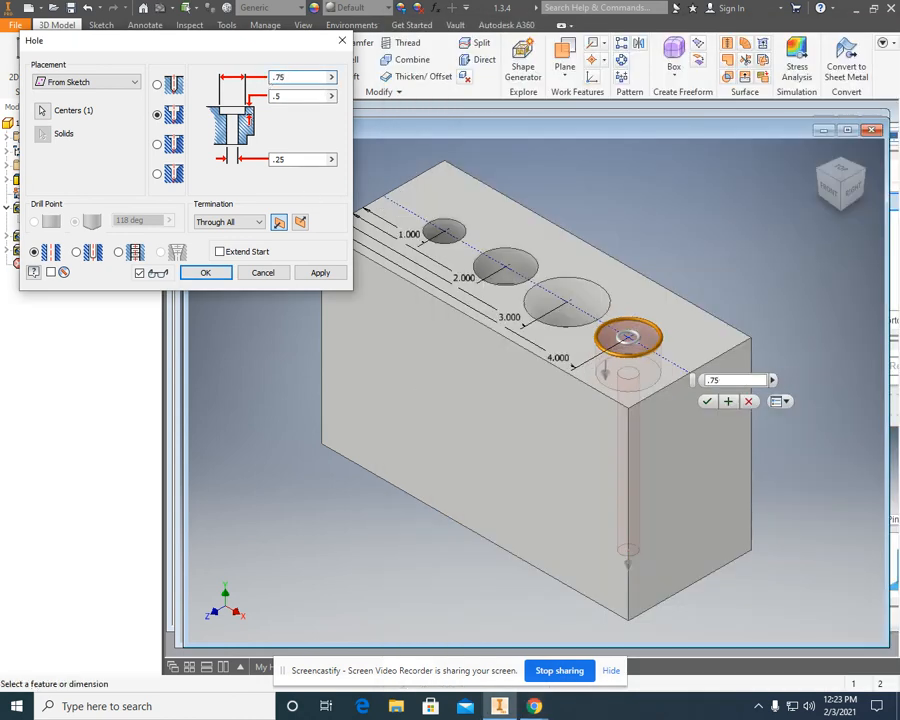
{"action": "mouse_move", "coordinate": [534, 704]}
{"action": "left_click", "coordinate": [468, 643]}
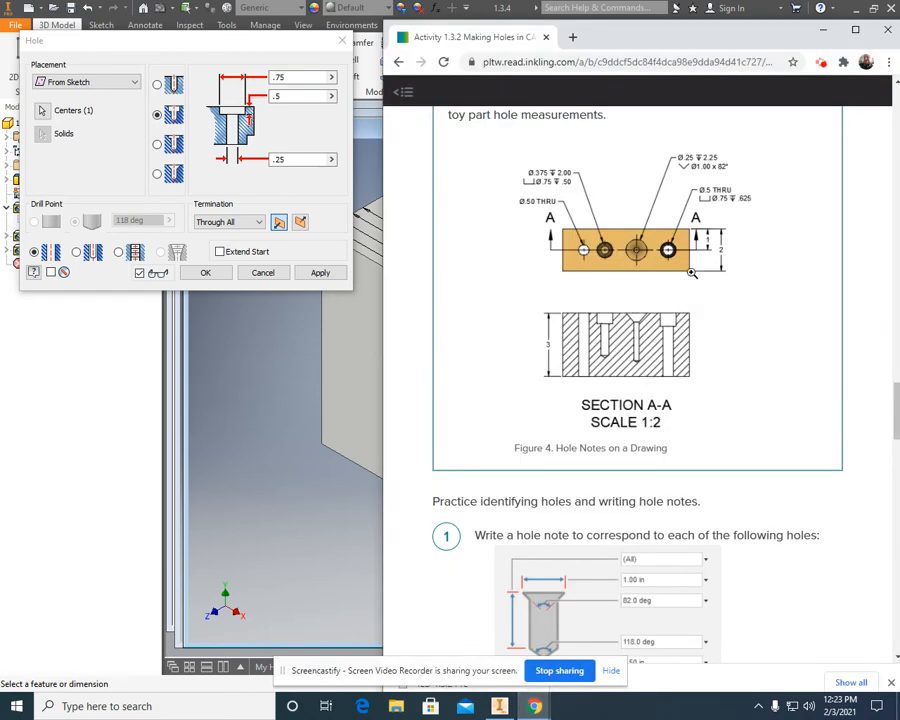
{"action": "left_click", "coordinate": [292, 96]}
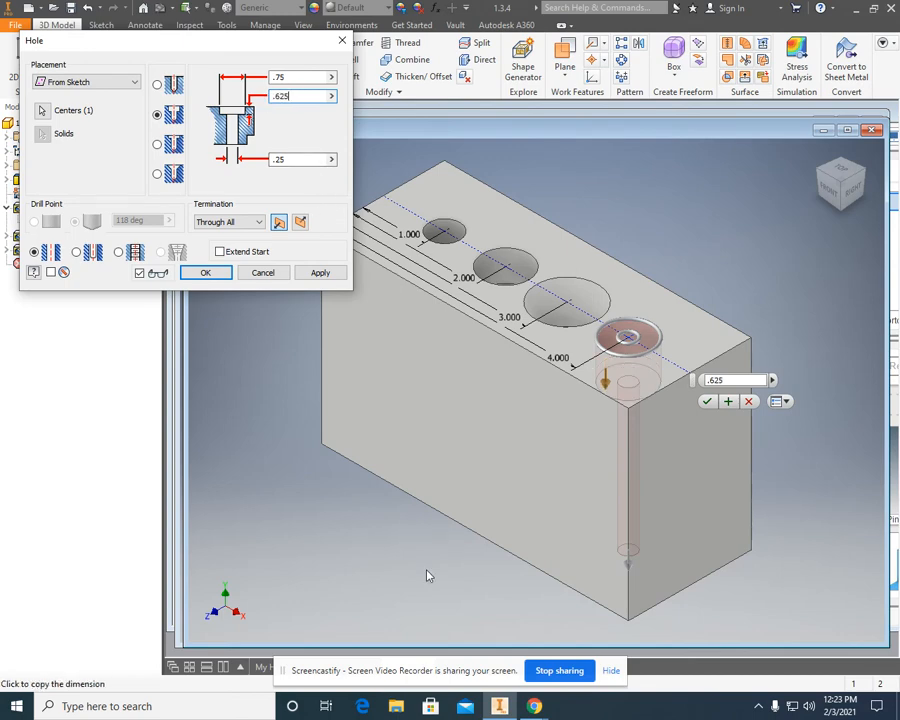
Set the fourth hole's diameter to .5 in per the drawing in Chrome and create only that counterbored hole.
{"action": "left_click", "coordinate": [535, 707]}
{"action": "left_click", "coordinate": [458, 626]}
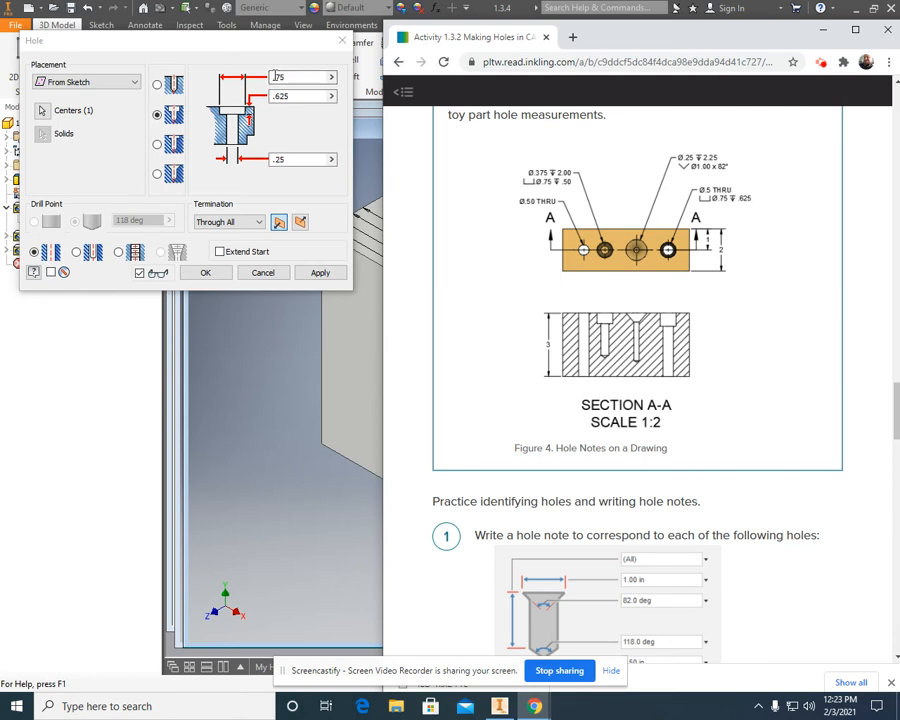
{"action": "left_click", "coordinate": [291, 160]}
{"action": "type", "text": ".5"}
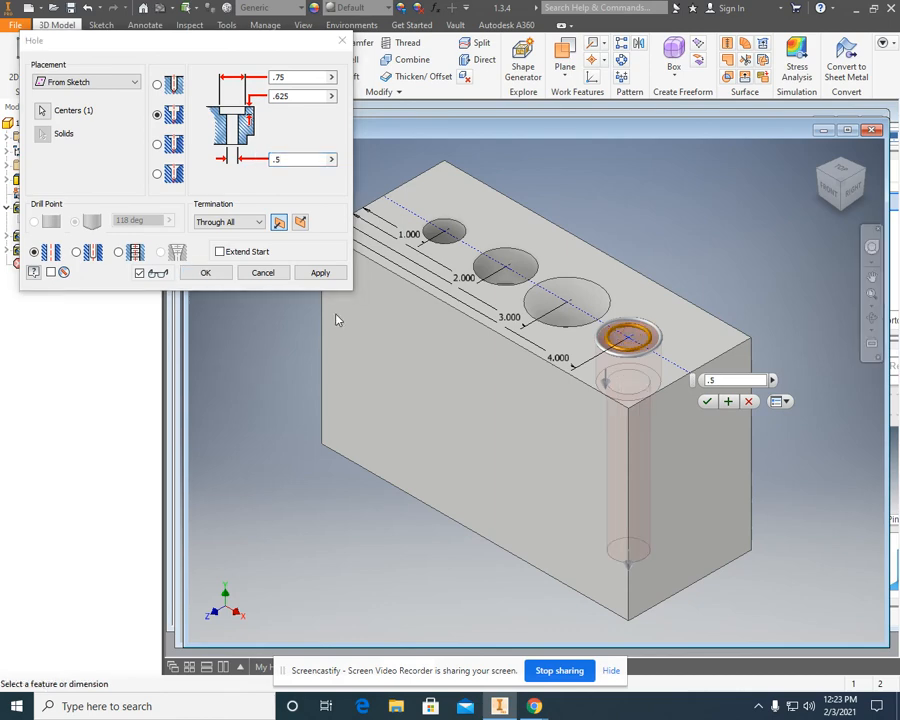
{"action": "left_click", "coordinate": [320, 272]}
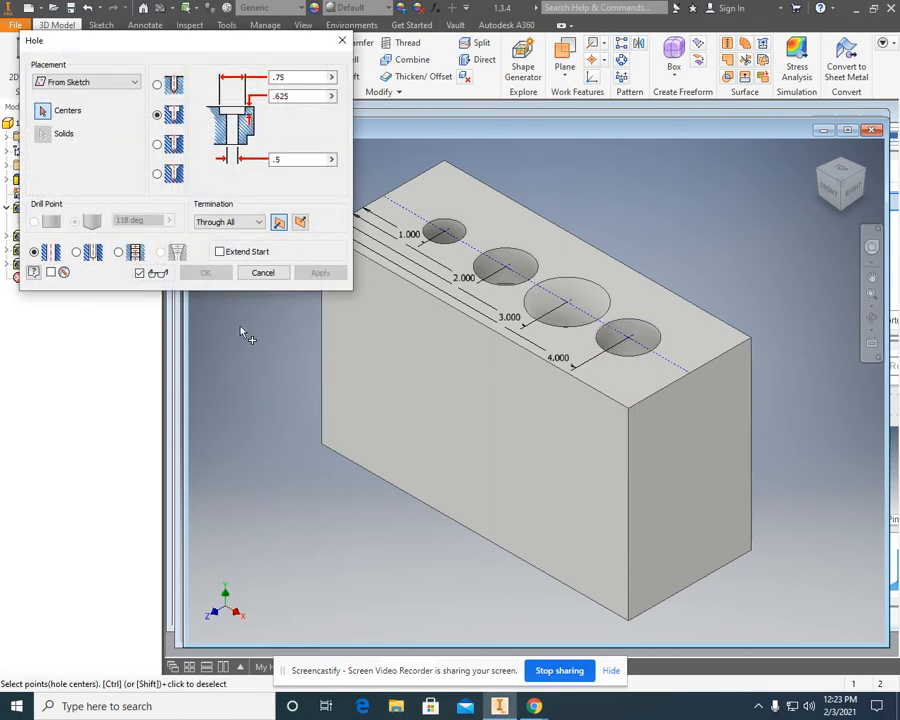
{"action": "left_click", "coordinate": [263, 272]}
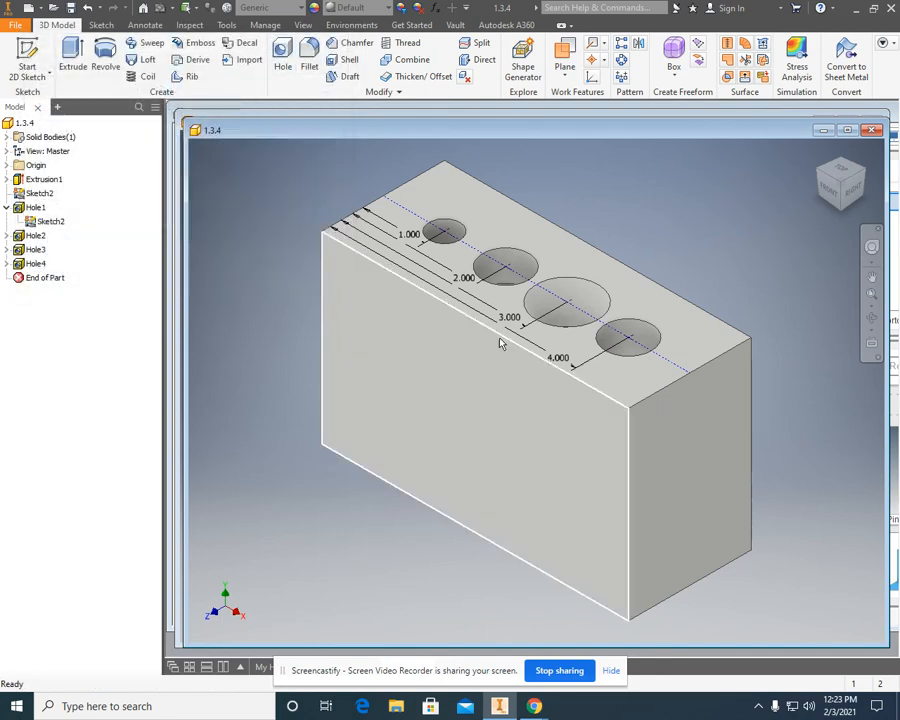
Start a sketch on the block's front face and draw a 5 x 3 in rectangle covering the whole face, corner to corner.
{"action": "left_click", "coordinate": [872, 320]}
{"action": "left_click_drag", "start_coordinate": [701, 327], "coordinate": [608, 388]}
{"action": "right_click", "coordinate": [607, 388]}
{"action": "left_click", "coordinate": [654, 392]}
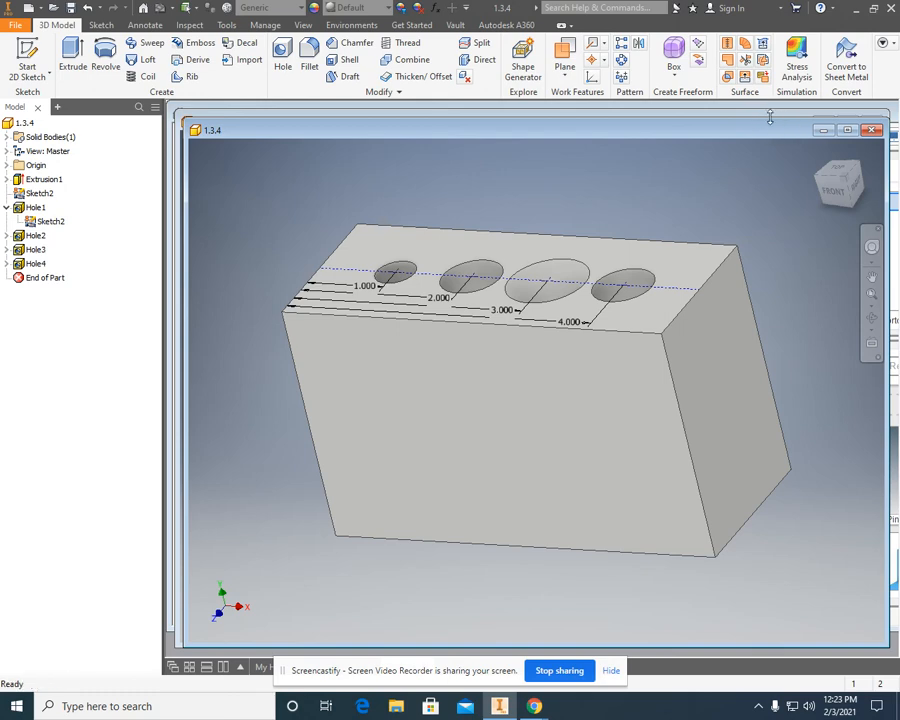
{"action": "left_click_drag", "start_coordinate": [749, 135], "coordinate": [768, 113]}
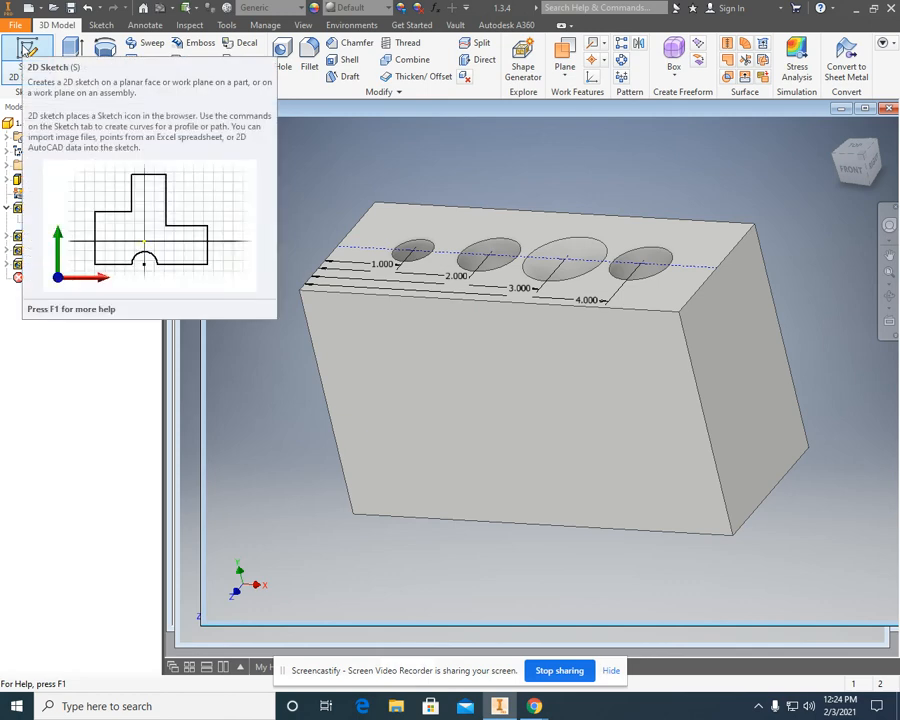
{"action": "left_click", "coordinate": [24, 47]}
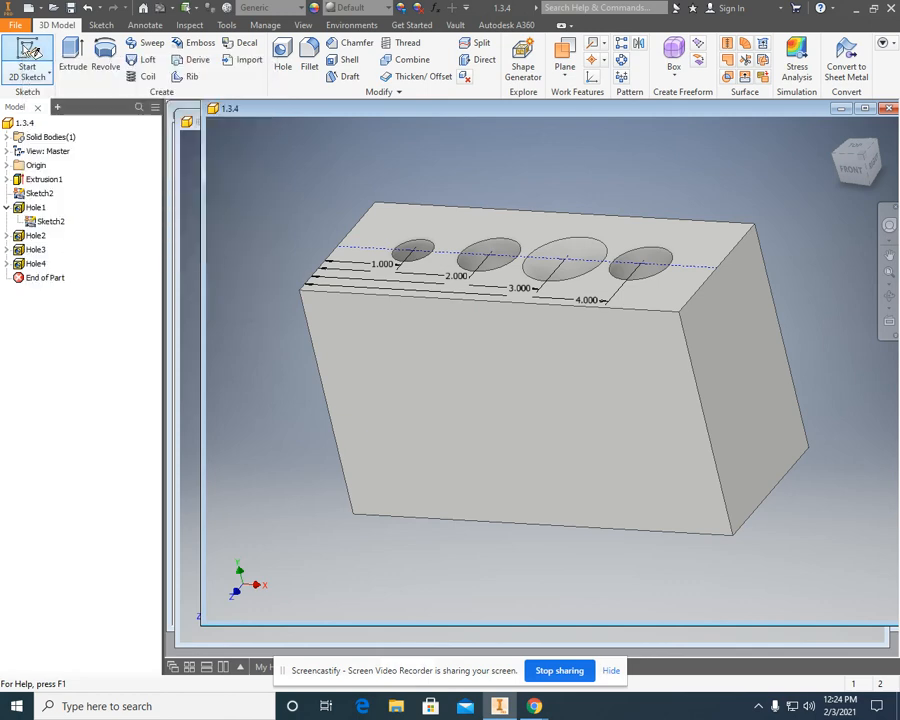
{"action": "left_click", "coordinate": [390, 406]}
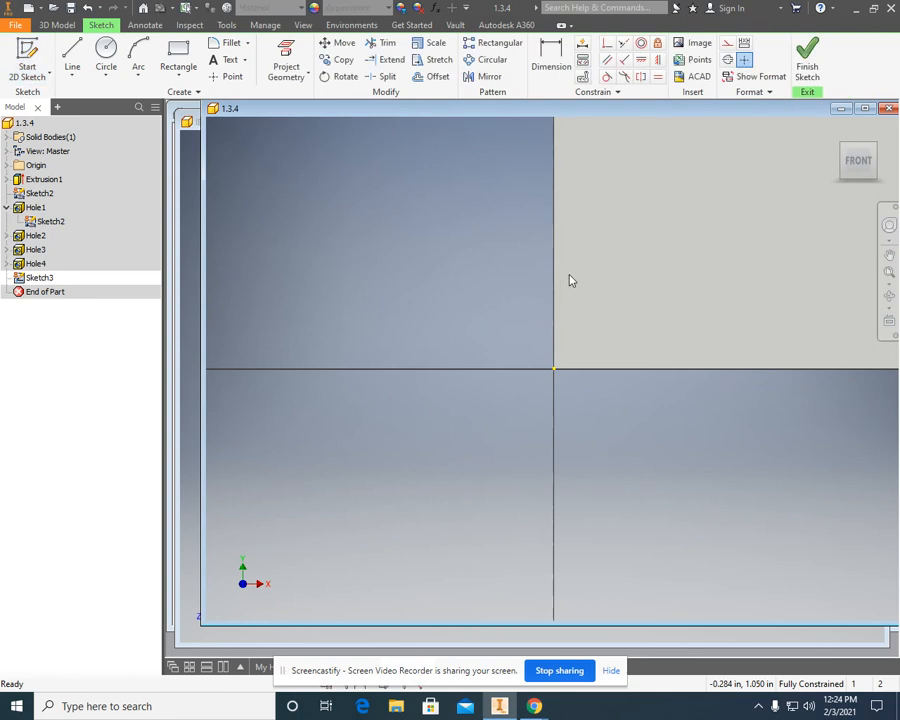
{"action": "left_click", "coordinate": [178, 58]}
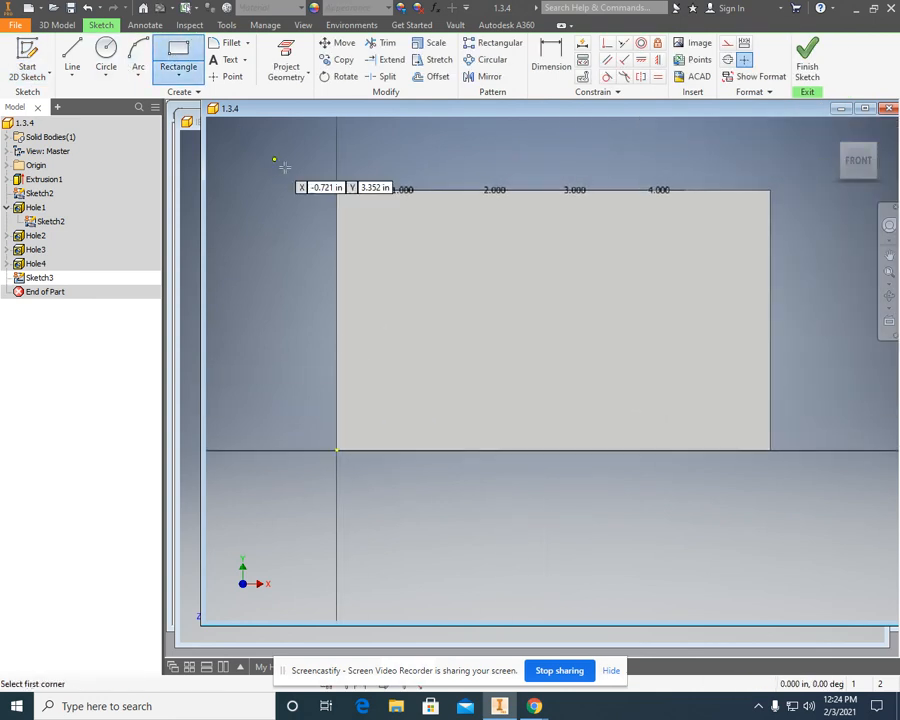
{"action": "left_click", "coordinate": [337, 189]}
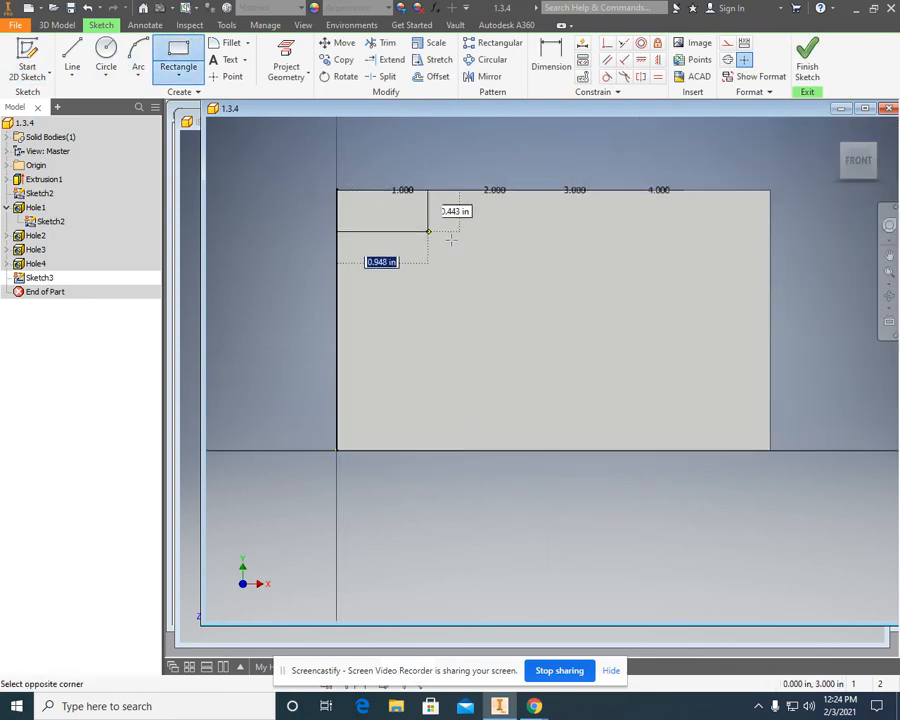
{"action": "left_click", "coordinate": [770, 450]}
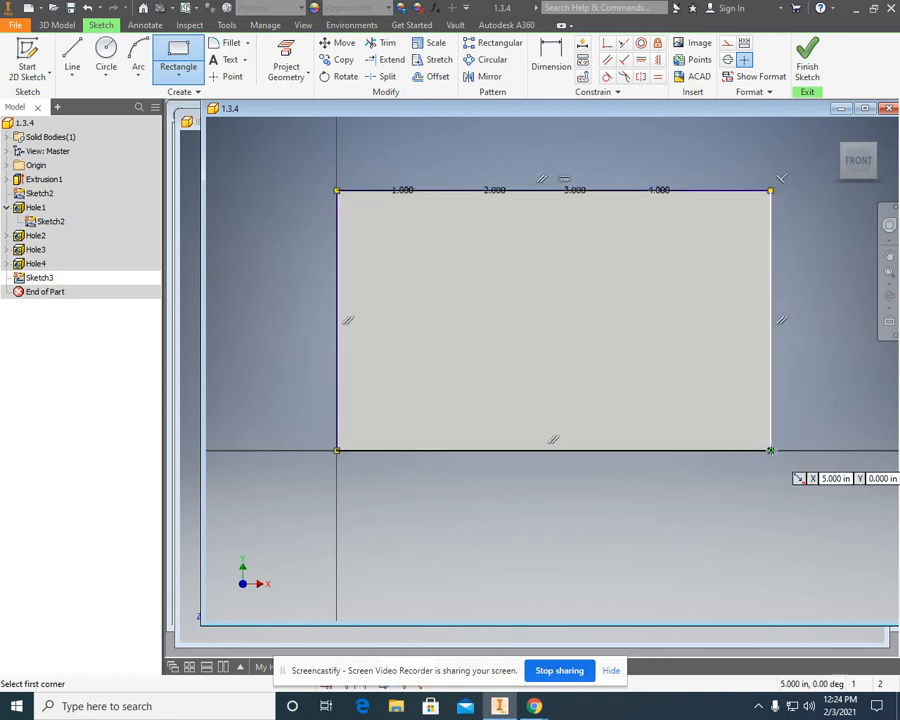
{"action": "right_click", "coordinate": [671, 374]}
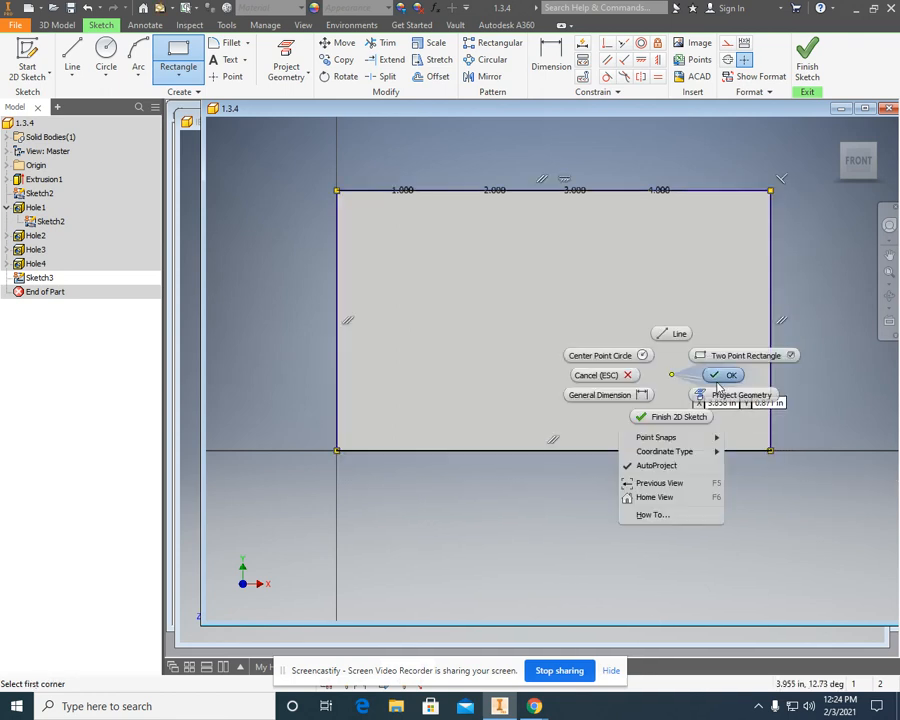
{"action": "left_click", "coordinate": [722, 373]}
Finish the sketch and extrude the rectangle as a 1 in cut into the block to section the holes.
{"action": "left_click", "coordinate": [890, 298]}
{"action": "left_click_drag", "start_coordinate": [687, 321], "coordinate": [673, 333]}
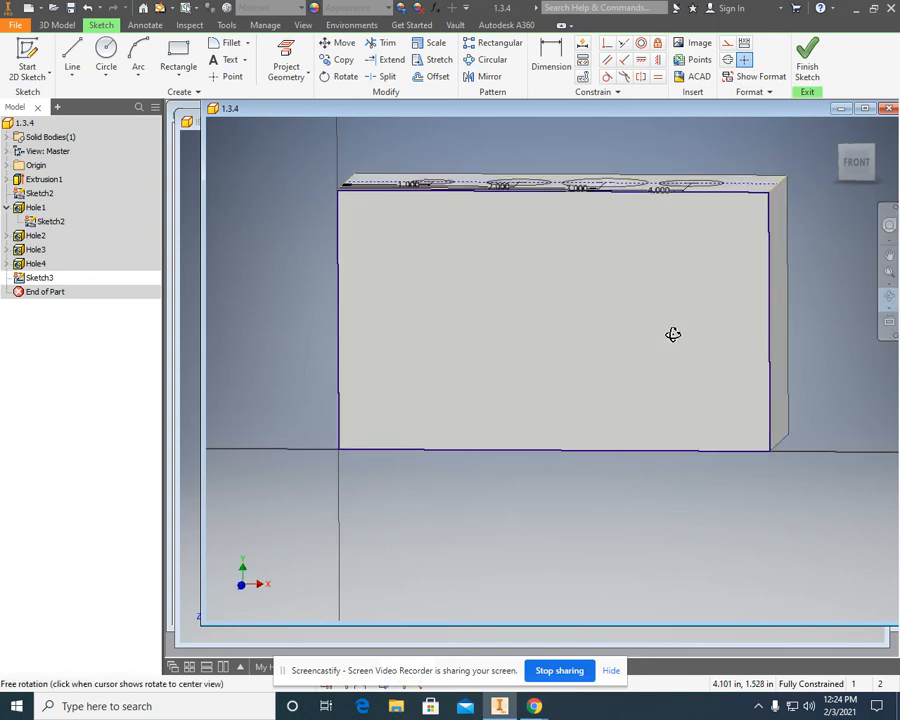
{"action": "right_click", "coordinate": [693, 337]}
{"action": "left_click", "coordinate": [718, 335]}
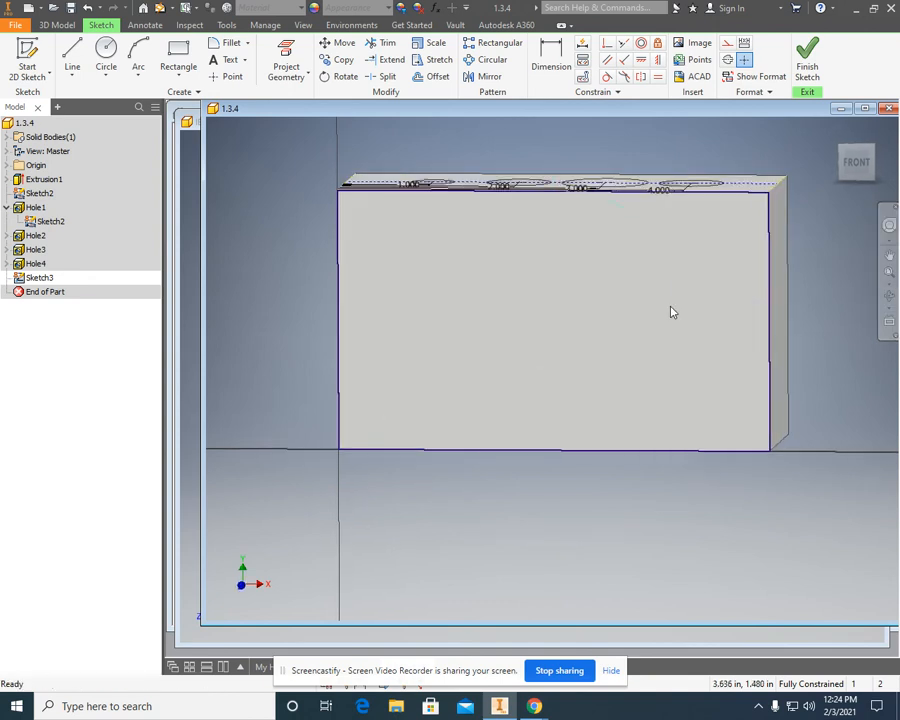
{"action": "left_click", "coordinate": [807, 68]}
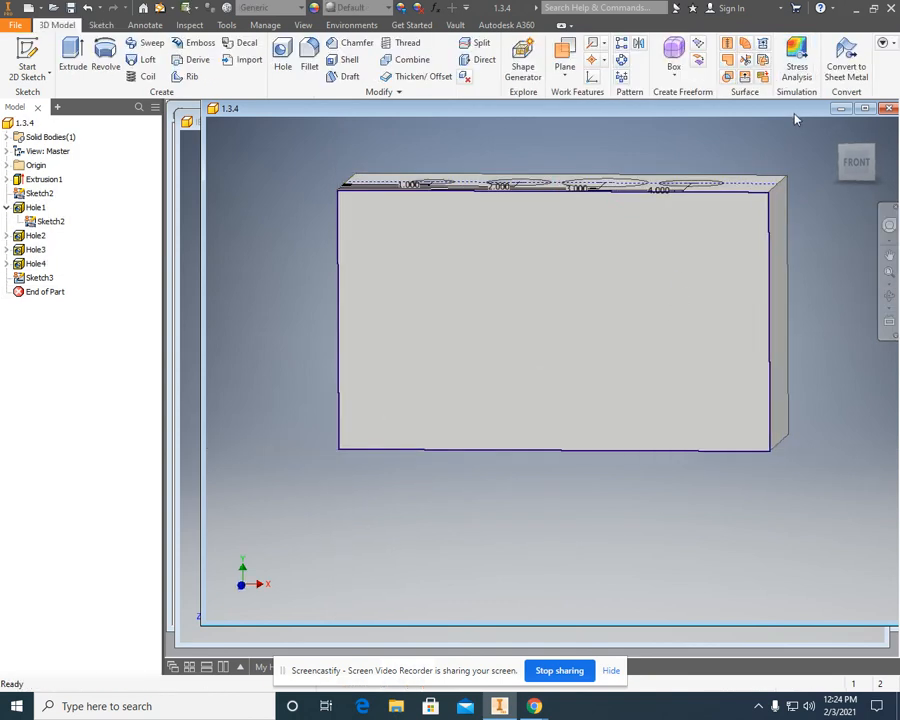
{"action": "left_click", "coordinate": [70, 45]}
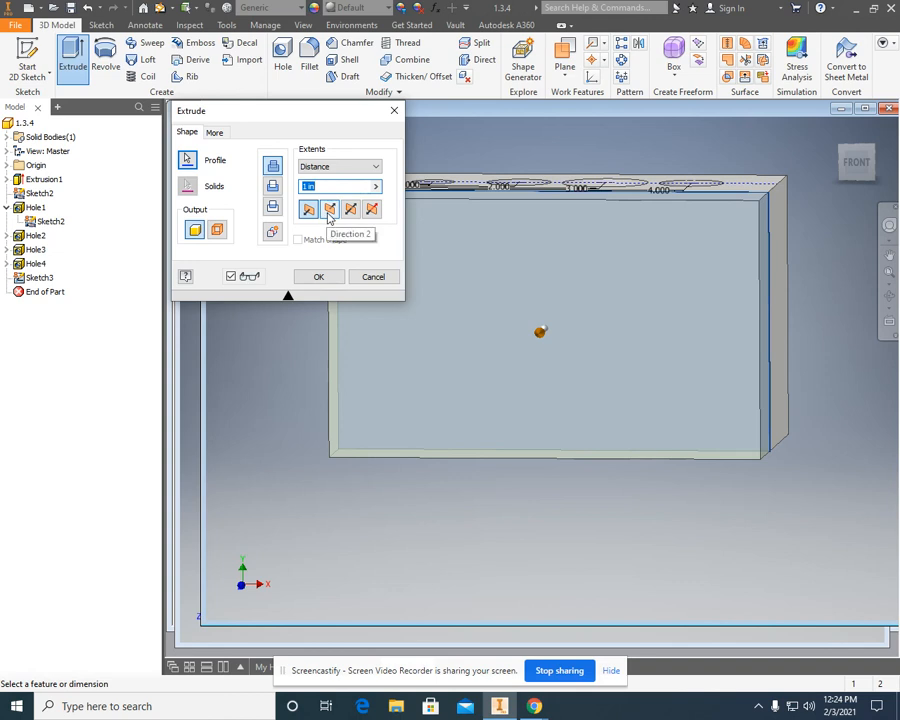
{"action": "left_click", "coordinate": [328, 212]}
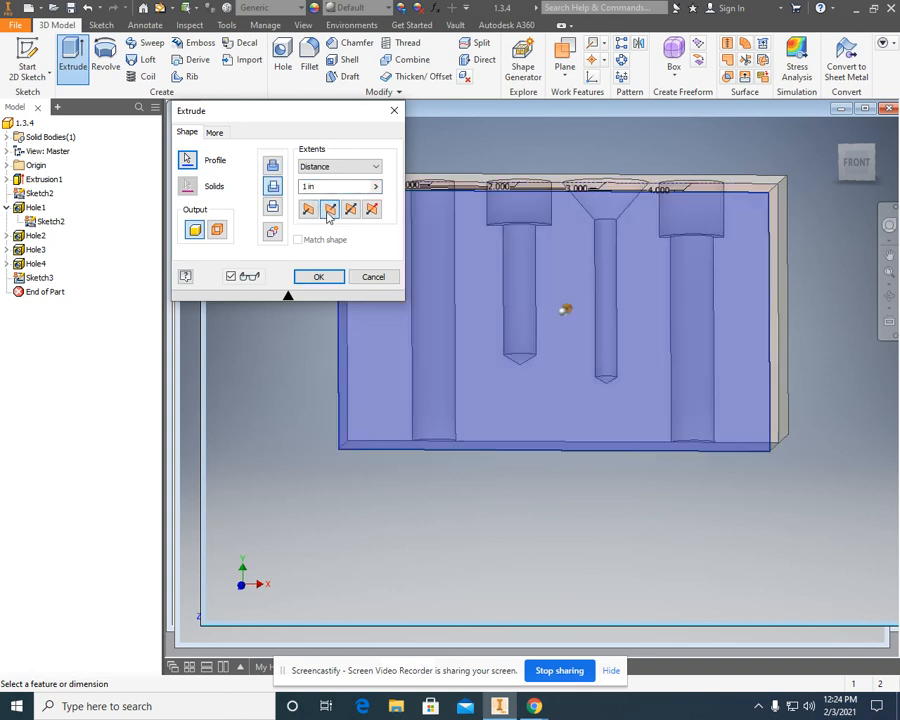
{"action": "left_click", "coordinate": [318, 277]}
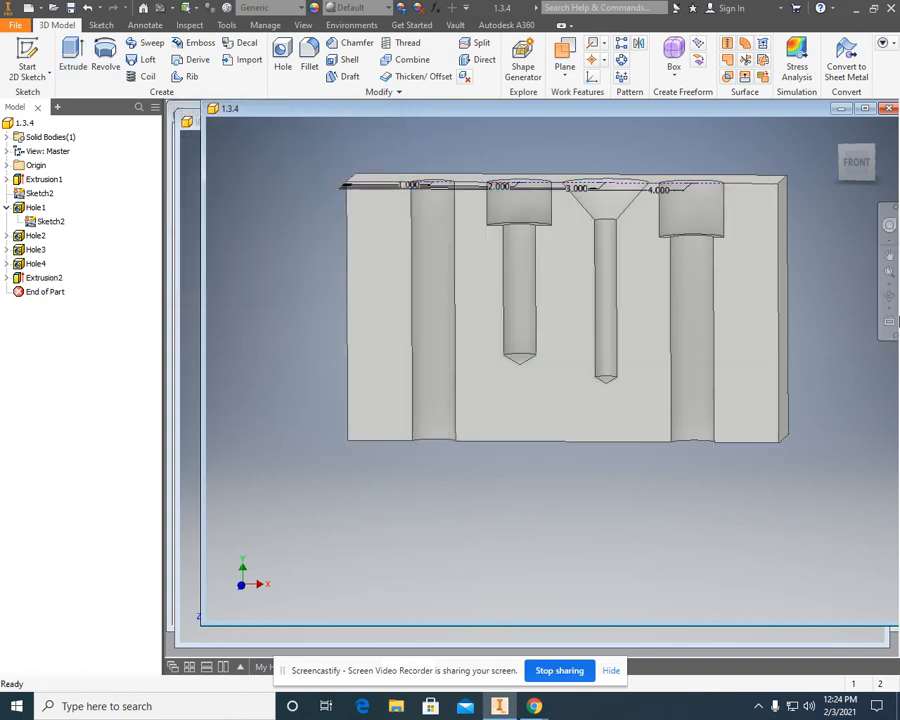
Hide the hole-center sketch, Sketch2, together with its dimensions on the sectioned block.
{"action": "left_click", "coordinate": [889, 296]}
{"action": "left_click_drag", "start_coordinate": [704, 312], "coordinate": [650, 390]}
{"action": "right_click", "coordinate": [606, 216]}
{"action": "left_click", "coordinate": [651, 214]}
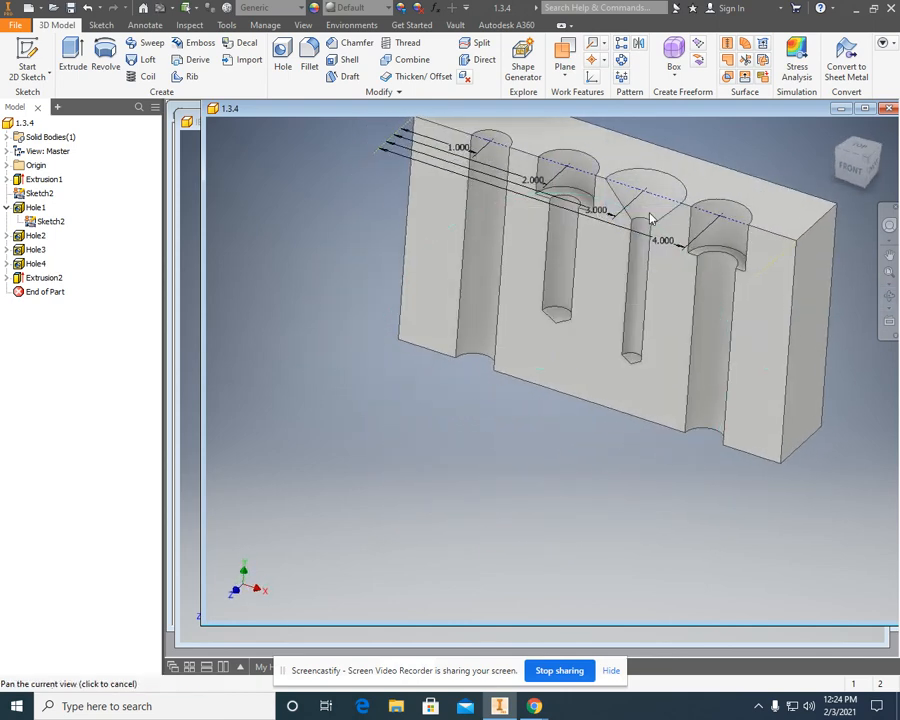
{"action": "middle_click_drag", "start_coordinate": [643, 215], "coordinate": [571, 306]}
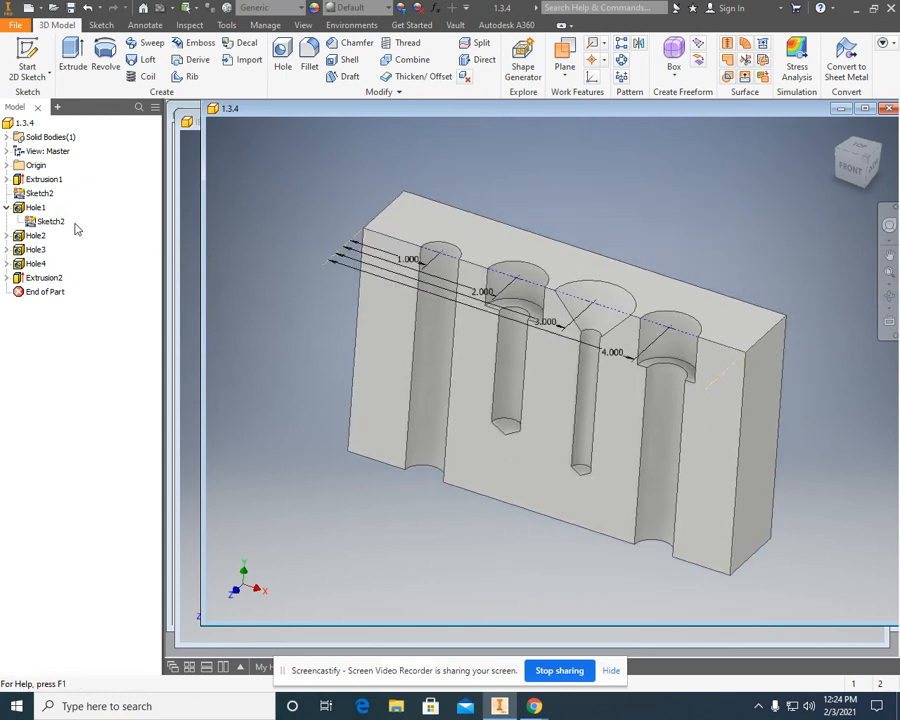
{"action": "left_click", "coordinate": [7, 207]}
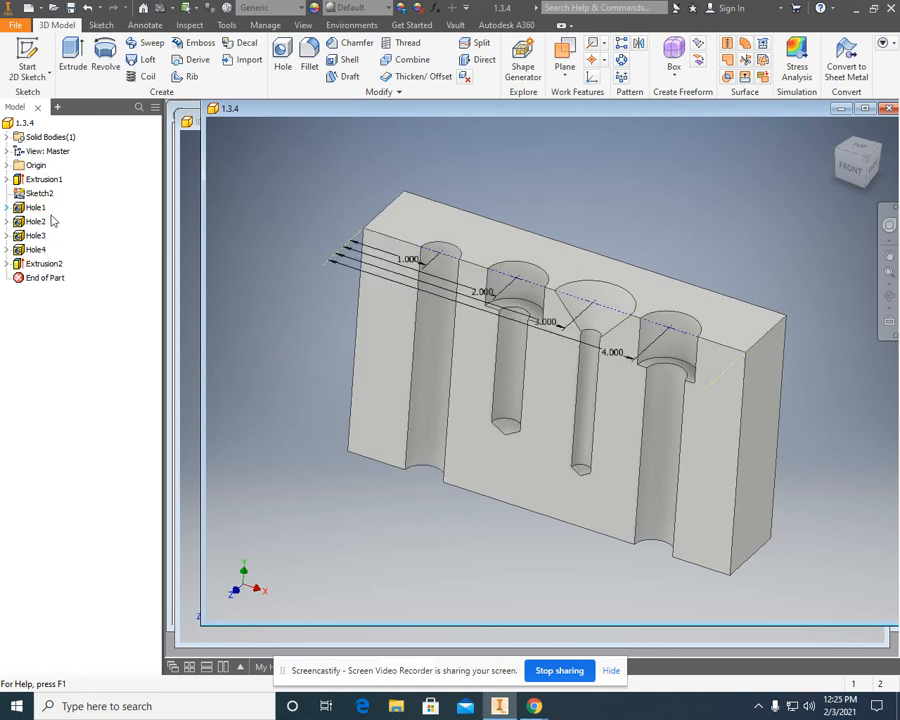
{"action": "left_click", "coordinate": [7, 207]}
{"action": "right_click", "coordinate": [44, 226]}
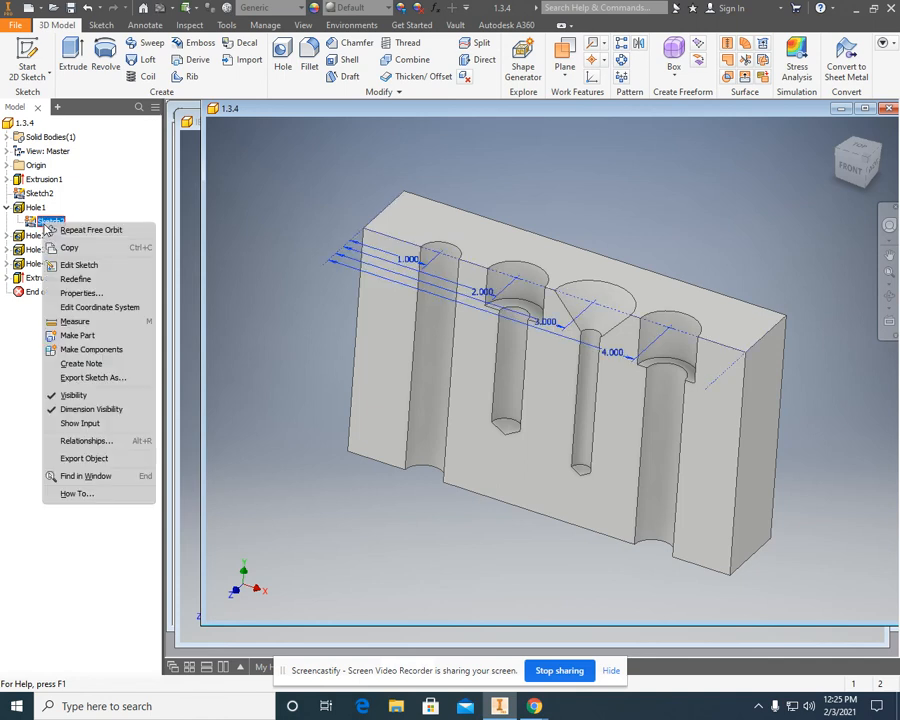
{"action": "left_click", "coordinate": [97, 394]}
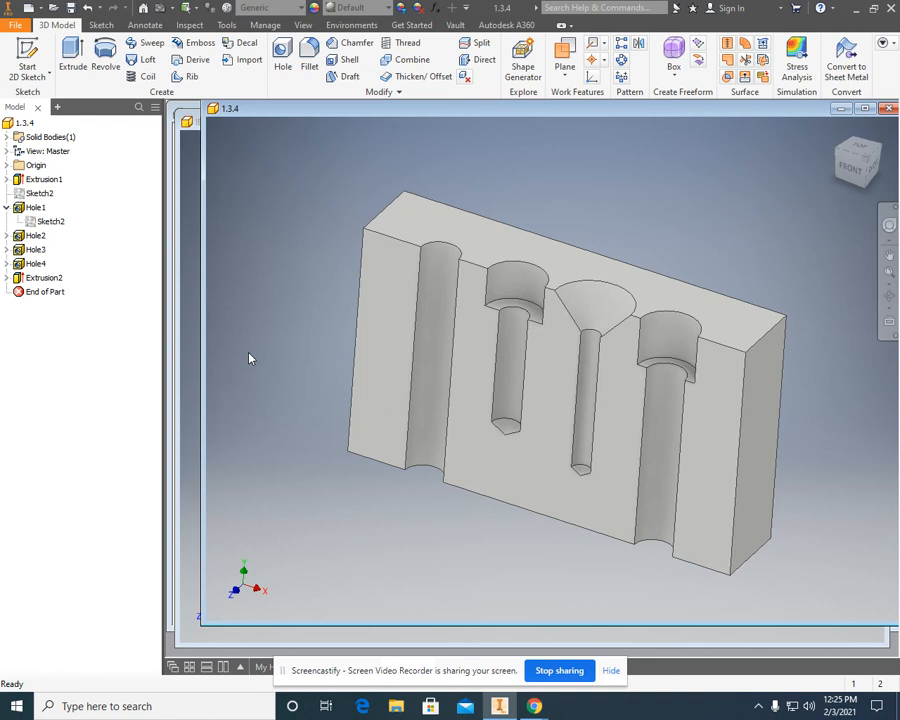
Switch to Snipping Tool, capture the 1.3.4 model window showing the sectioned block, and close the snip without saving it.
{"action": "left_click", "coordinate": [96, 705]}
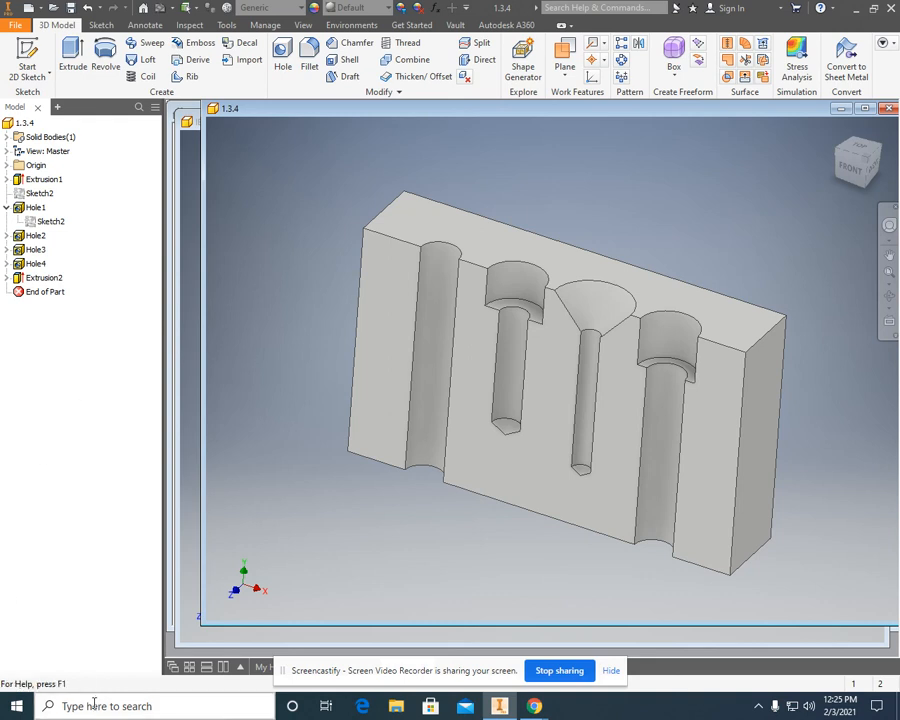
{"action": "type", "text": "sni"}
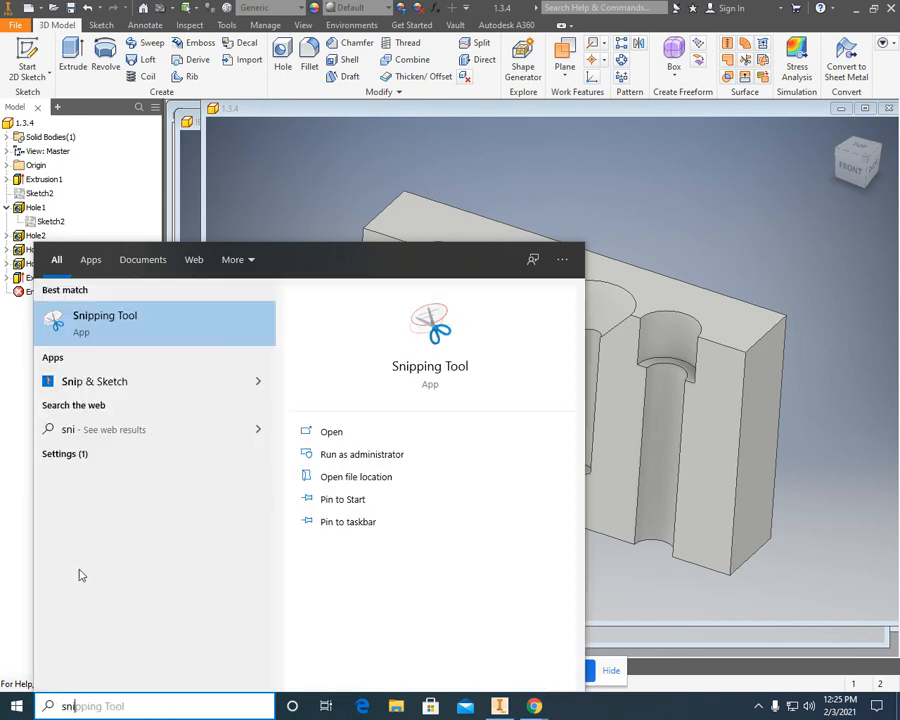
{"action": "left_click", "coordinate": [158, 327]}
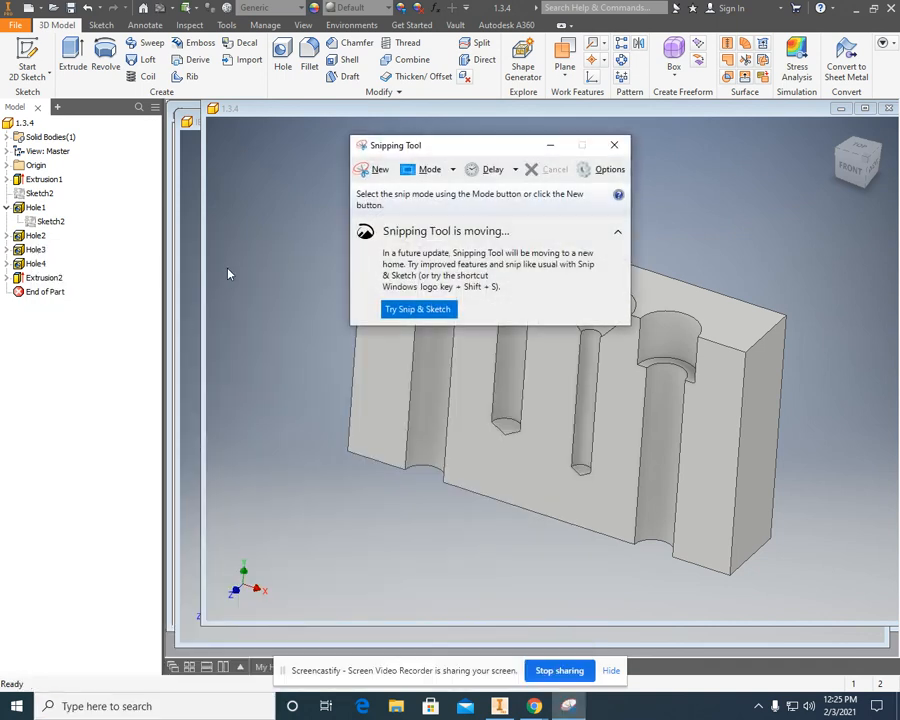
{"action": "left_click", "coordinate": [360, 175]}
{"action": "left_click_drag", "start_coordinate": [209, 110], "coordinate": [883, 658]}
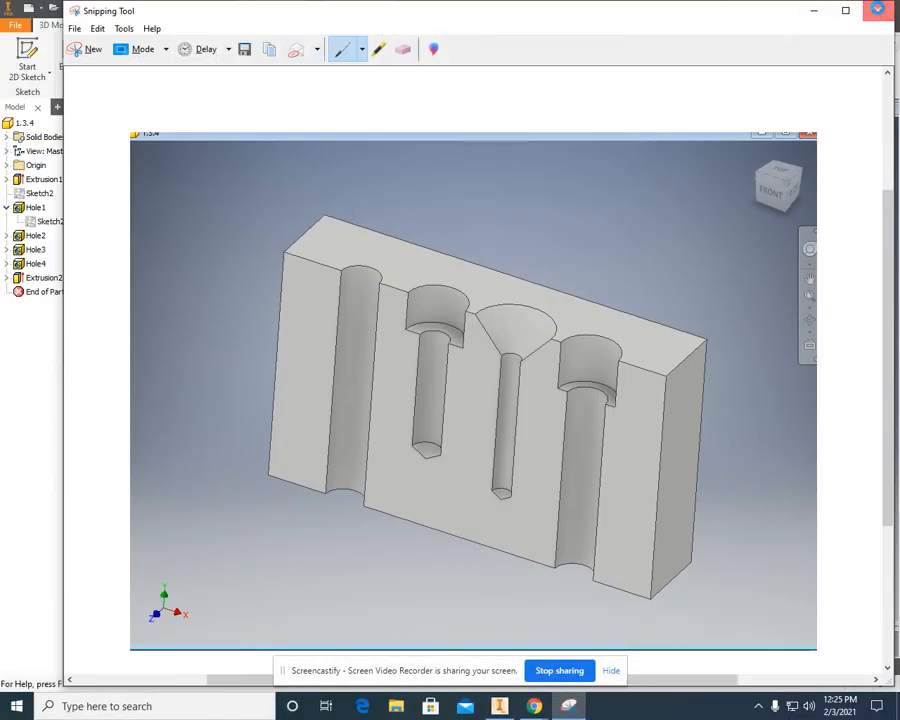
{"action": "left_click", "coordinate": [878, 10]}
{"action": "left_click", "coordinate": [530, 359]}
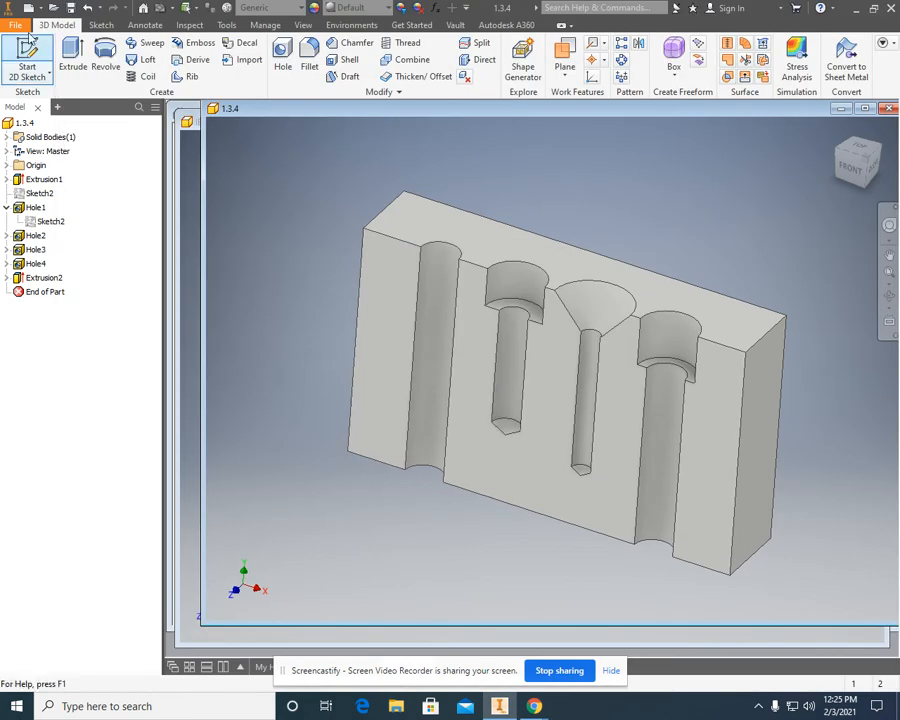
Open the PDF export for the 1.3.4 part and cancel it without saving a file.
{"action": "left_click", "coordinate": [15, 25]}
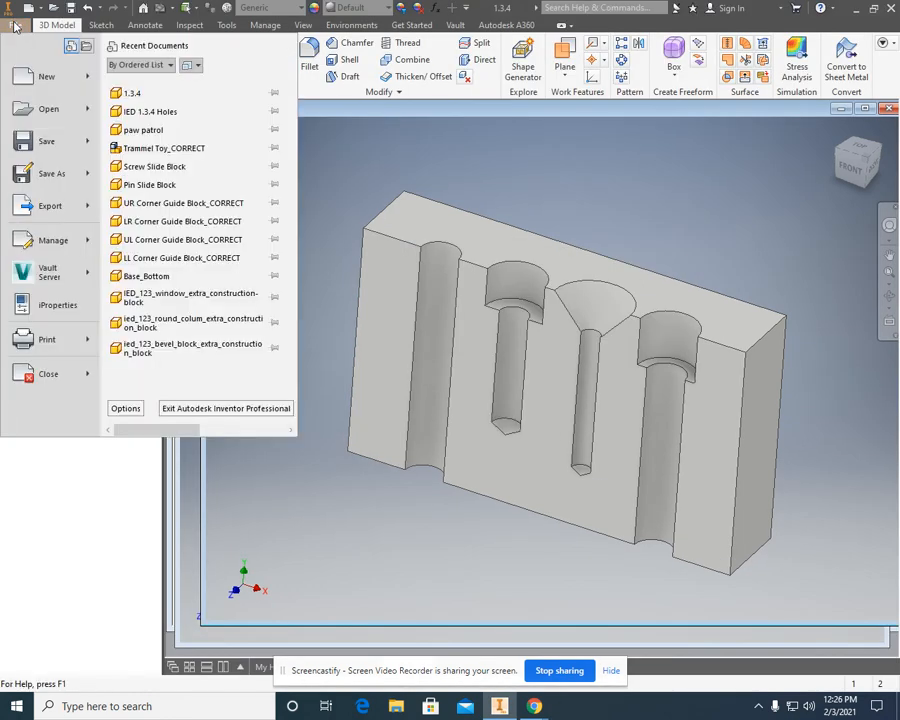
{"action": "mouse_move", "coordinate": [41, 210]}
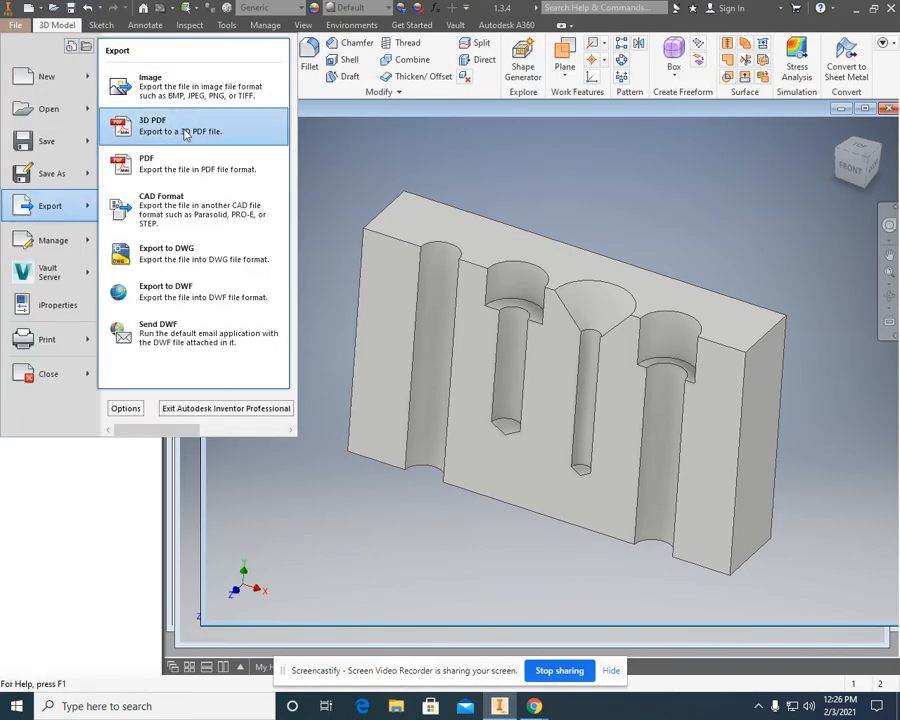
{"action": "left_click", "coordinate": [188, 168]}
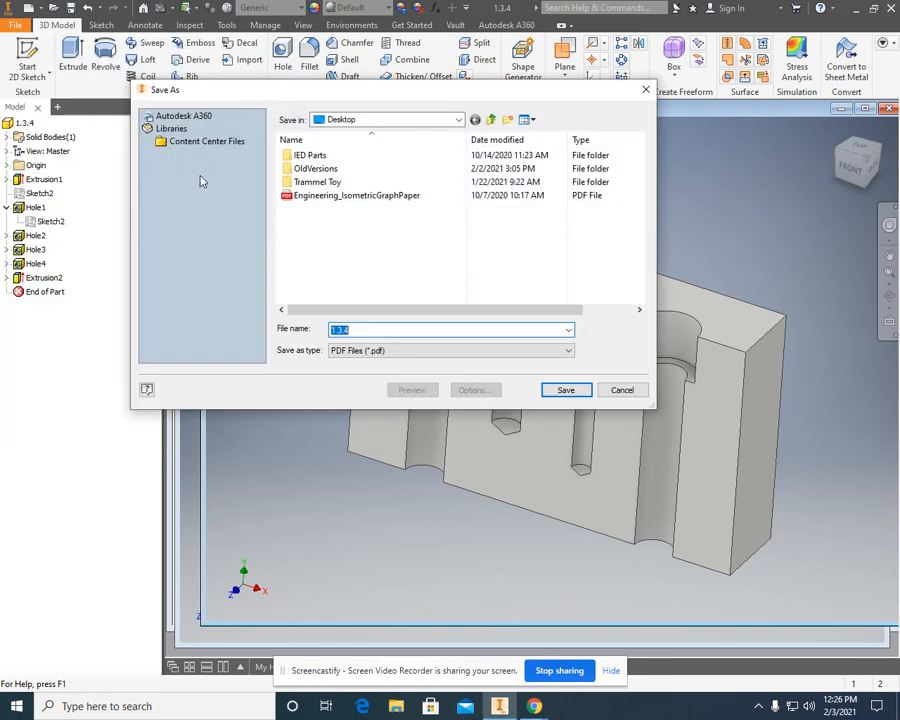
{"action": "left_click", "coordinate": [610, 392]}
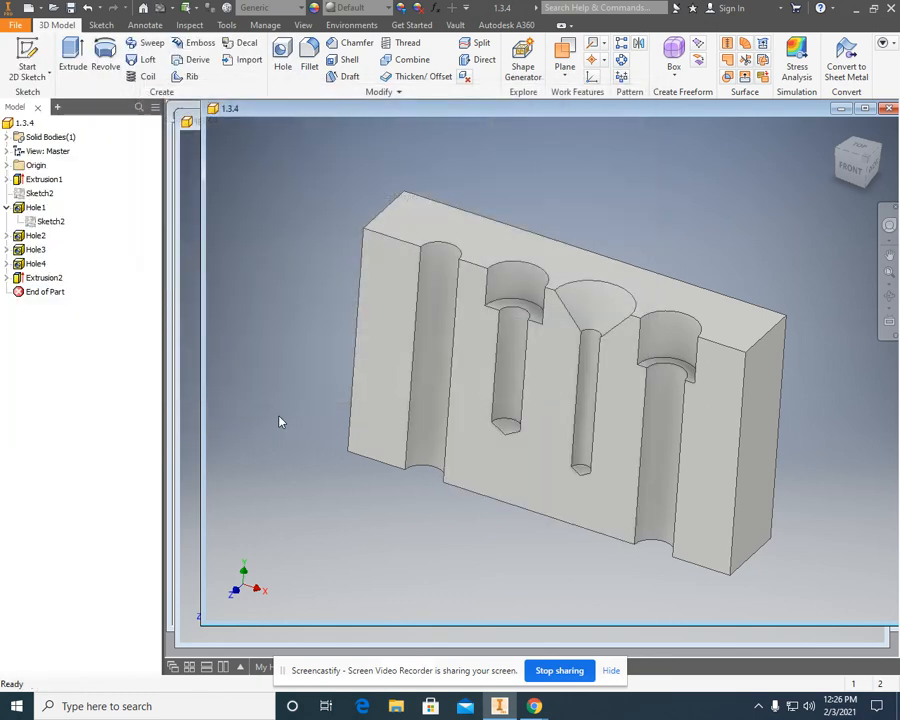